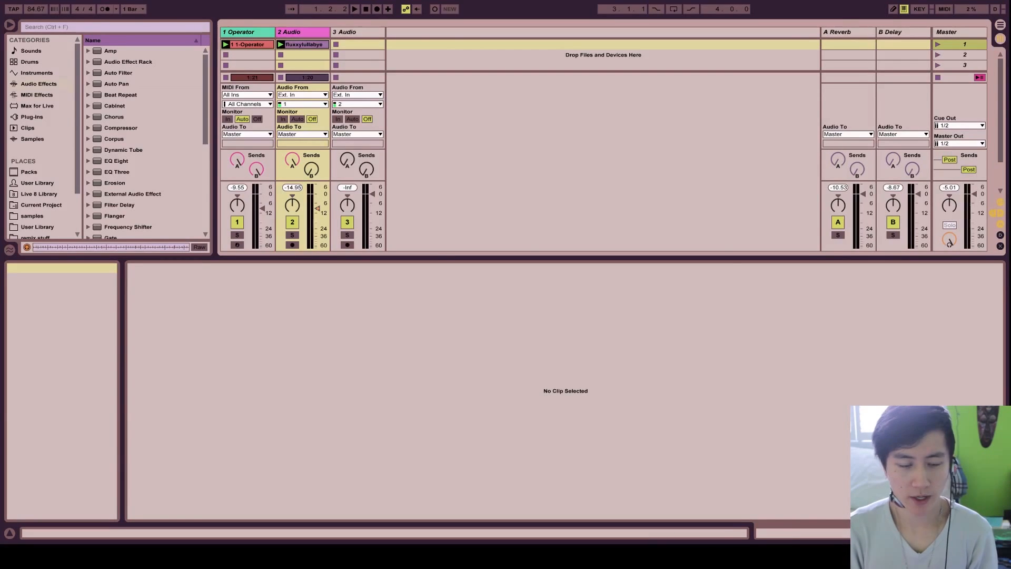
Step: Inspect the clips on the Operator and 2 Audio tracks and play them back for several bars
{"action": "left_click", "coordinate": [239, 33]}
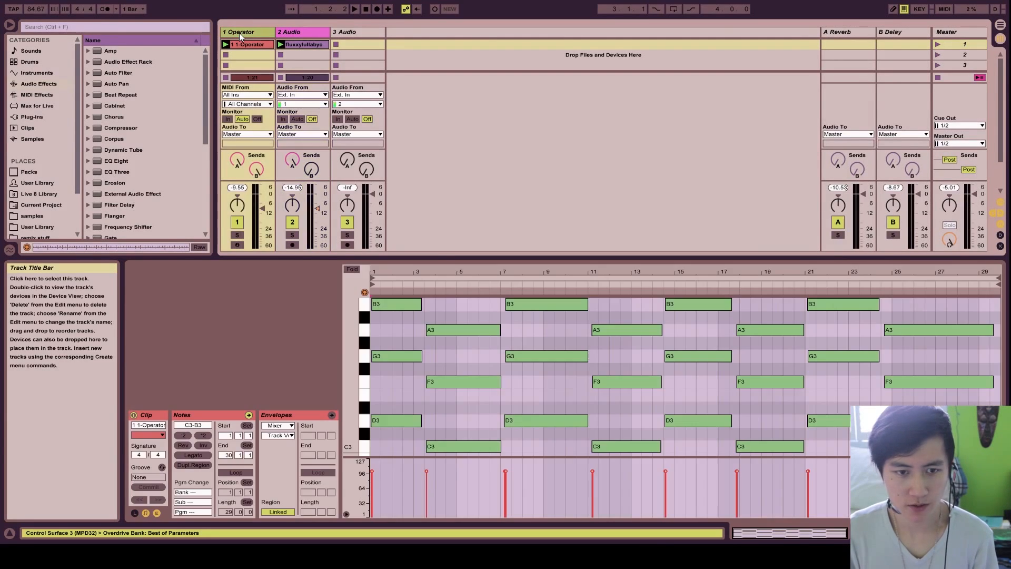
{"action": "left_click", "coordinate": [292, 32]}
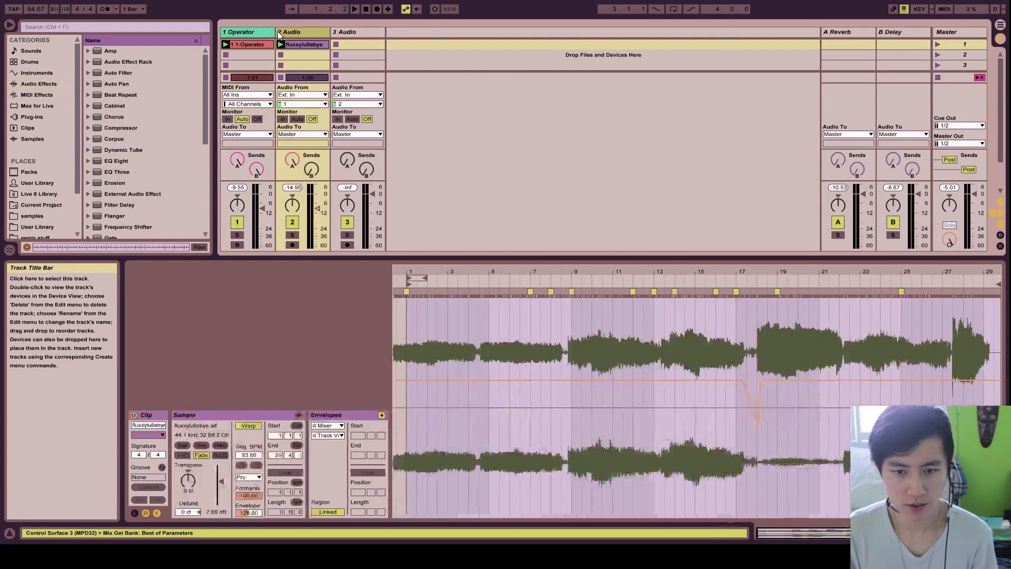
{"action": "double_click", "coordinate": [279, 31]}
{"action": "key", "text": "shift+Tab"}
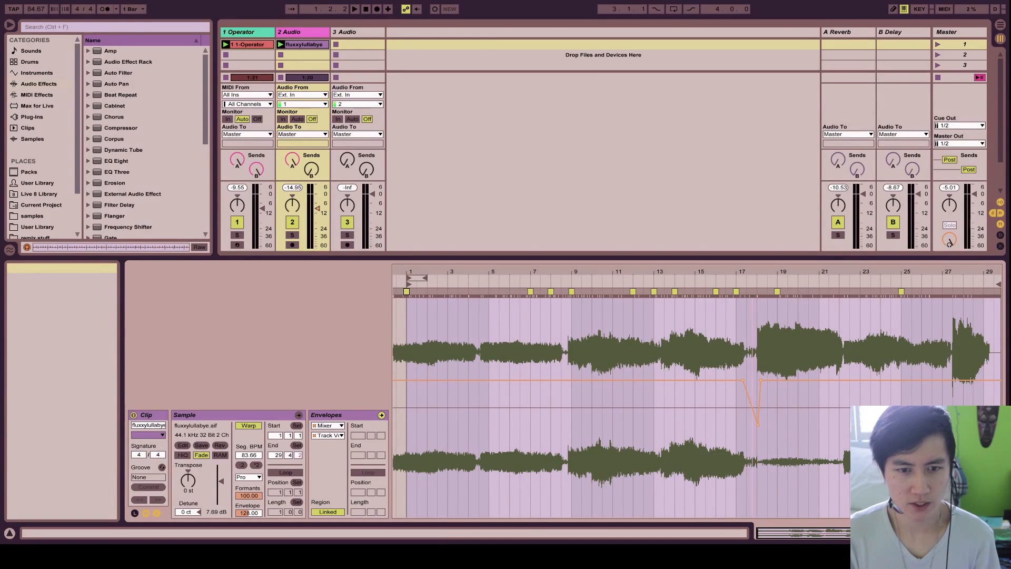
{"action": "key", "text": "space"}
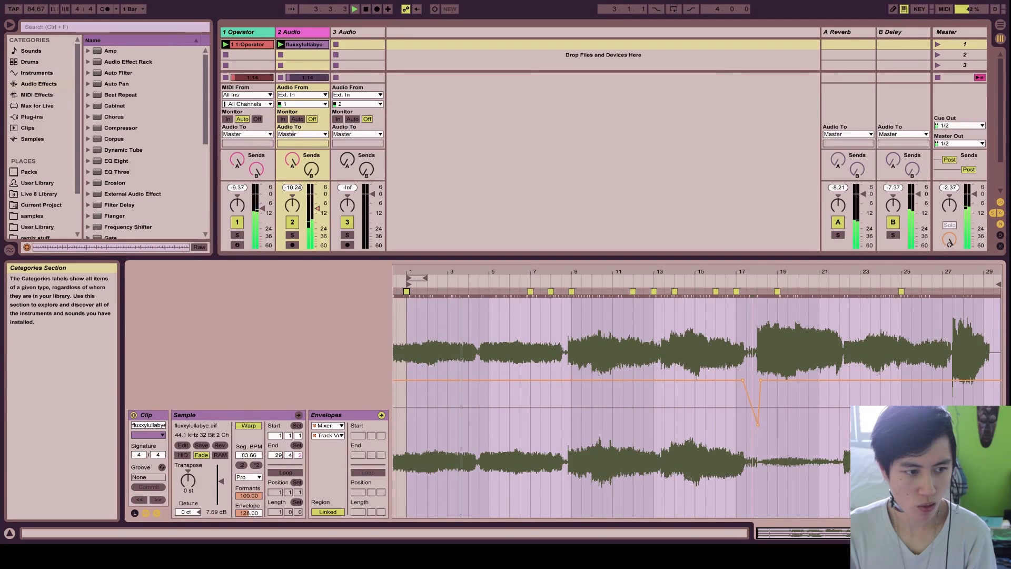
{"action": "key", "text": "F11"}
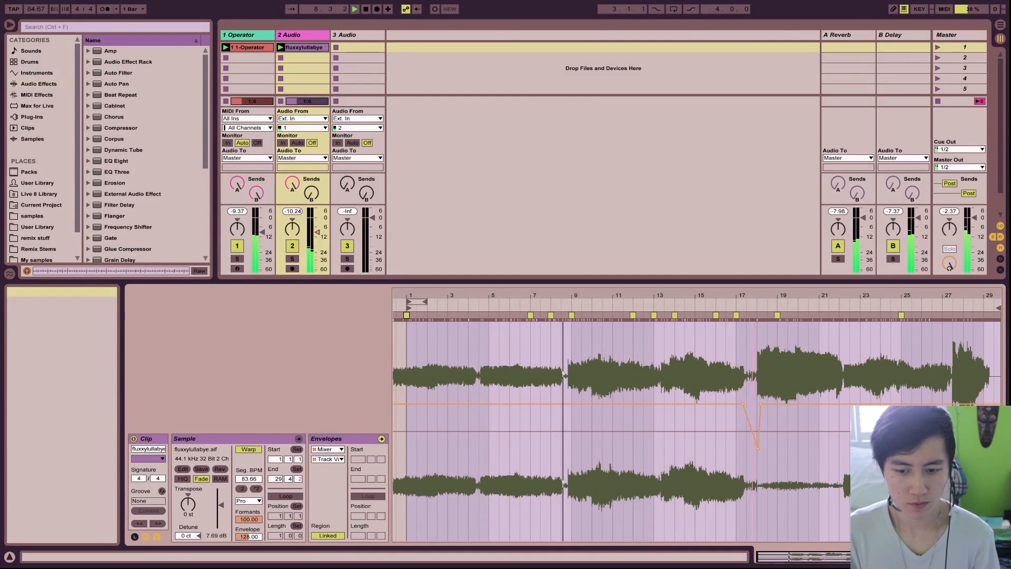
{"action": "key", "text": "space"}
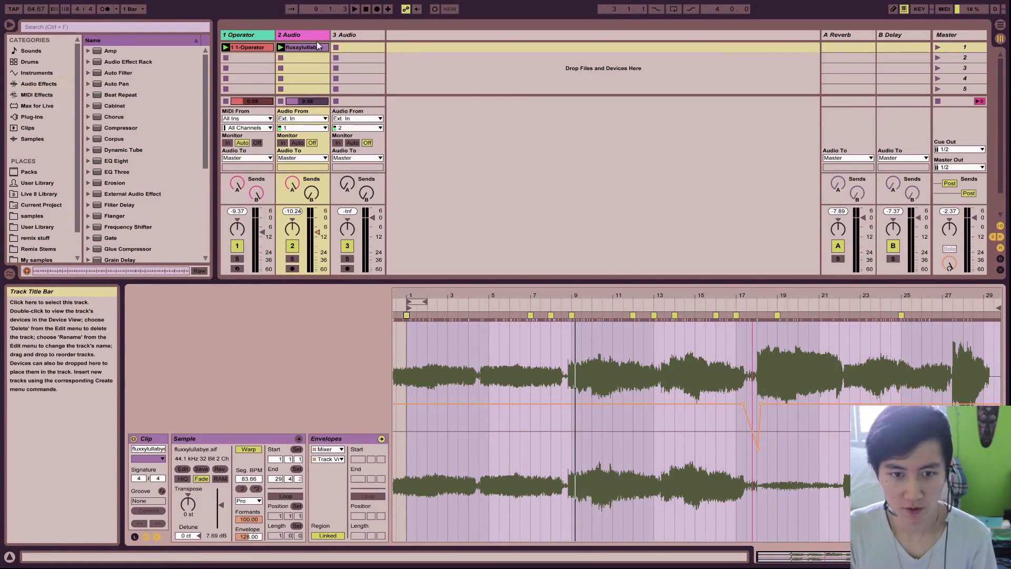
Step: Insert a new MIDI track after the Operator track and load an empty Drum Rack onto it
{"action": "left_click", "coordinate": [257, 33]}
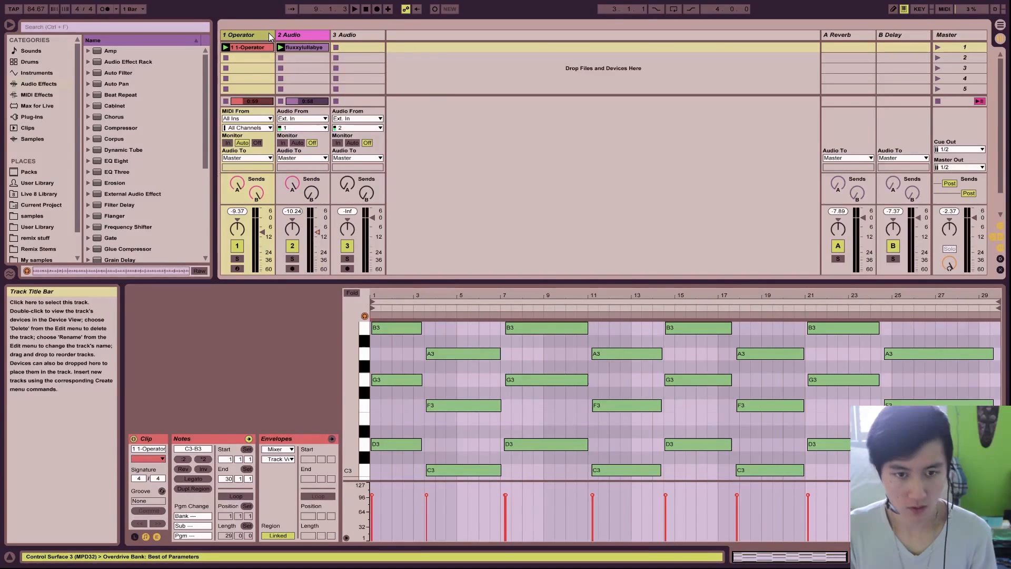
{"action": "key", "text": "ctrl+shift+t"}
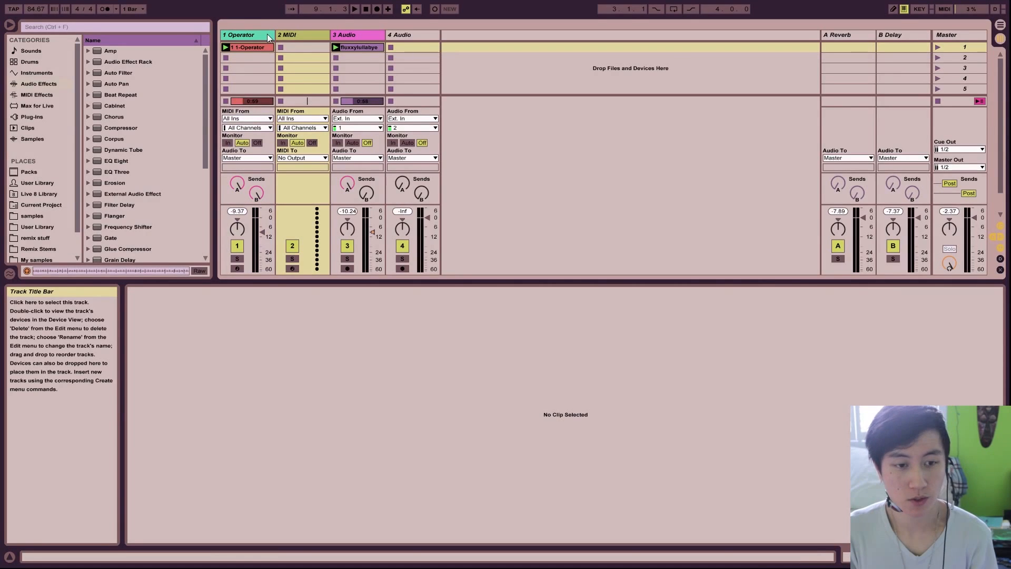
{"action": "left_click", "coordinate": [34, 62]}
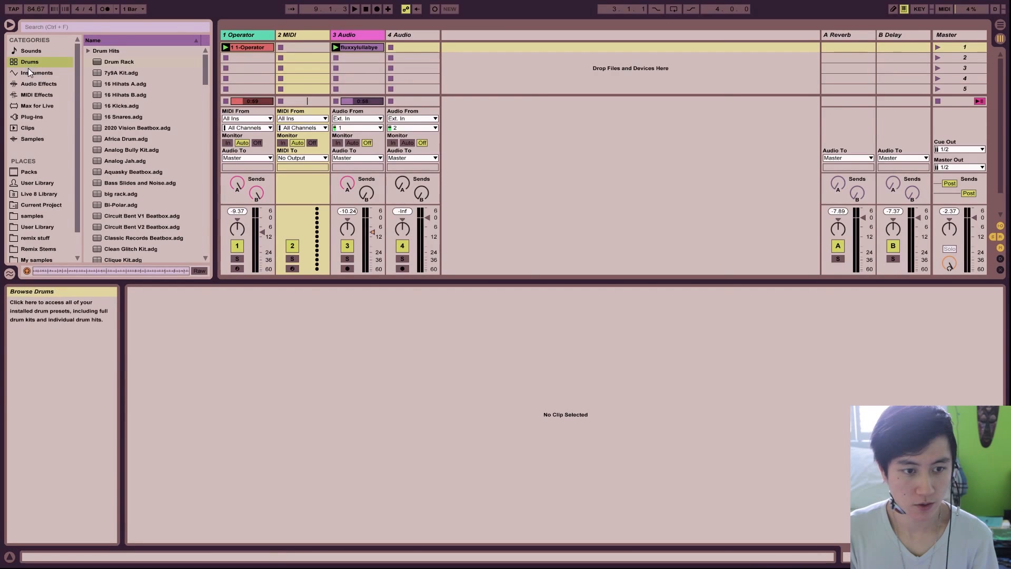
{"action": "left_click", "coordinate": [28, 72]}
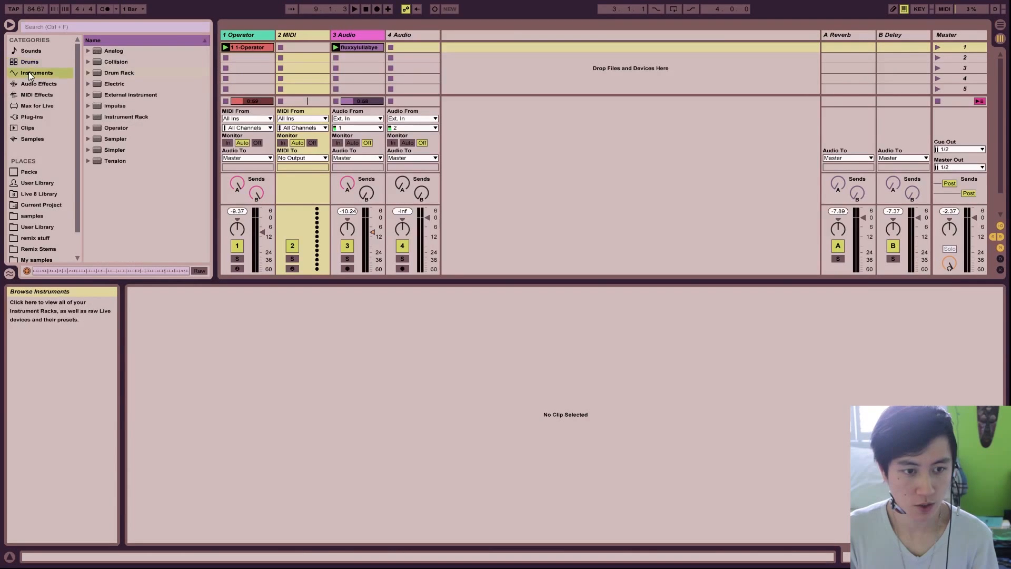
{"action": "left_click", "coordinate": [111, 73]}
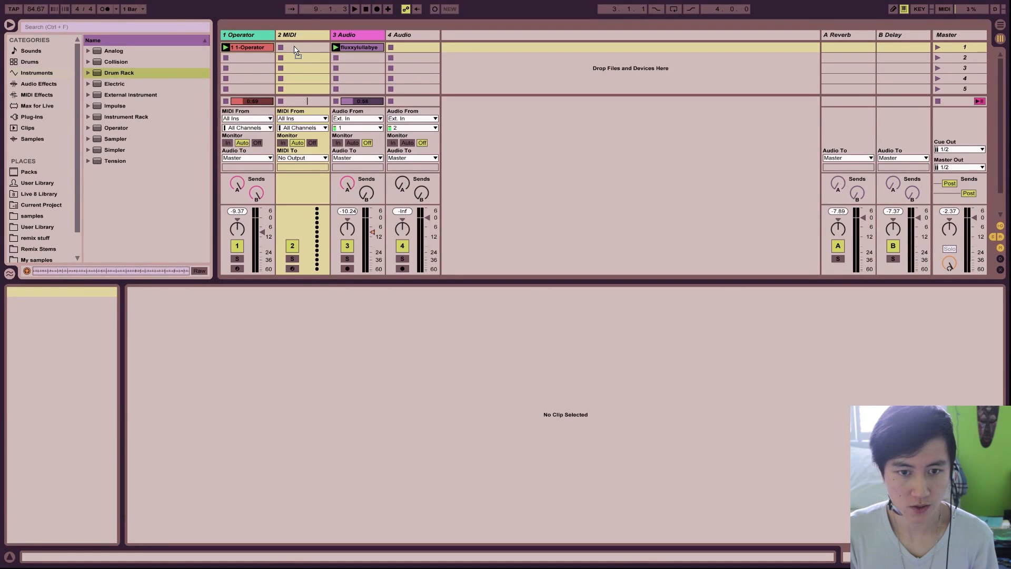
{"action": "left_click_drag", "start_coordinate": [296, 49], "coordinate": [298, 50]}
{"action": "left_click", "coordinate": [306, 33]}
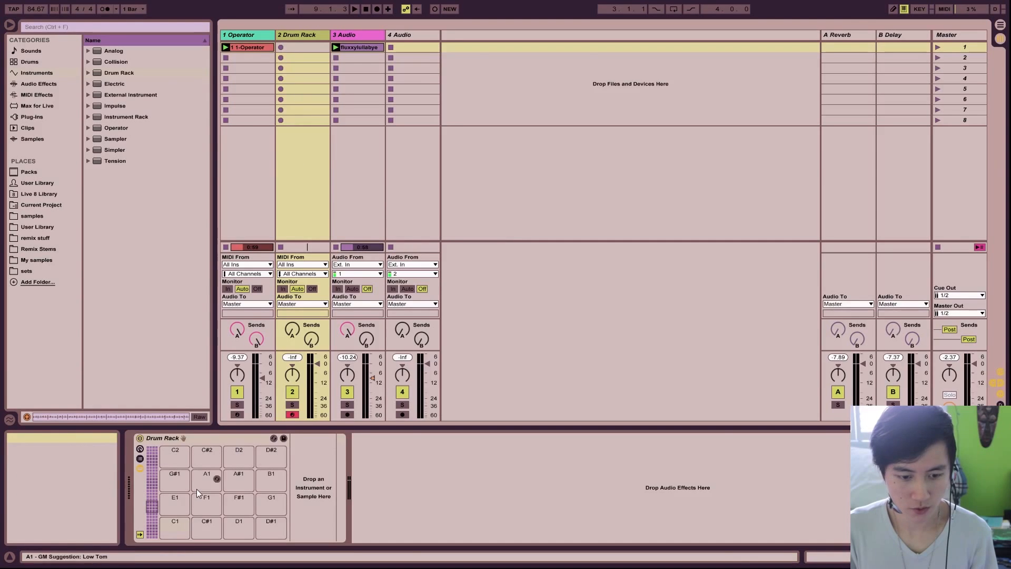
Step: Try out the empty Drum Rack pads, including C1 and D1, and play notes from the computer keyboard
{"action": "left_click", "coordinate": [178, 529]}
{"action": "left_click", "coordinate": [218, 526]}
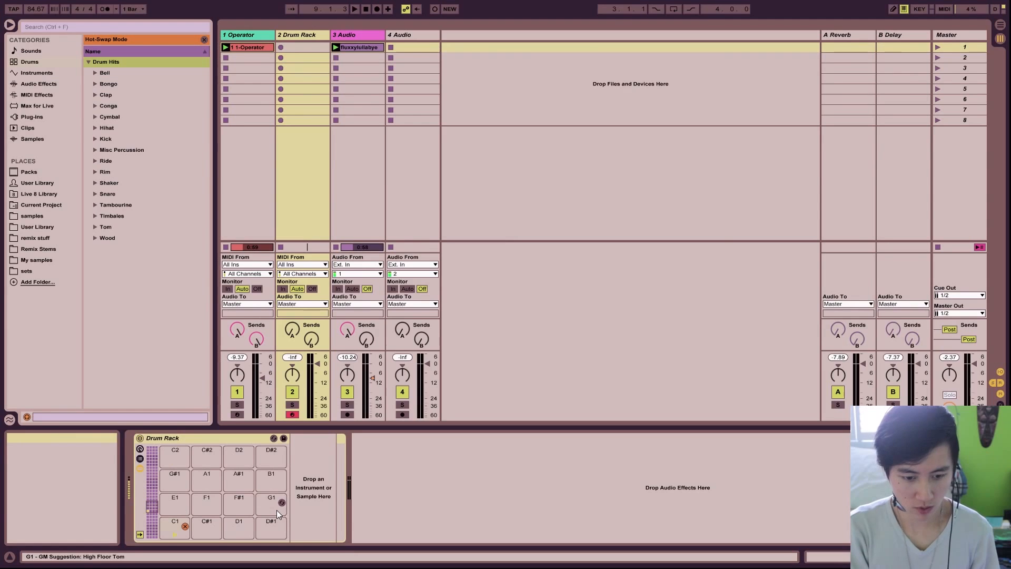
{"action": "left_click", "coordinate": [233, 523]}
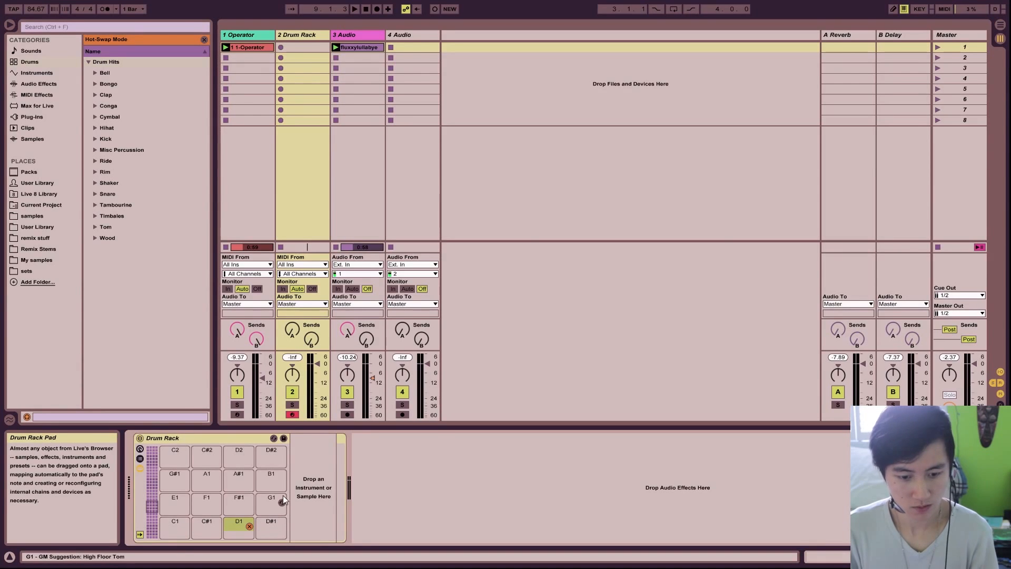
{"action": "key", "text": "a"}
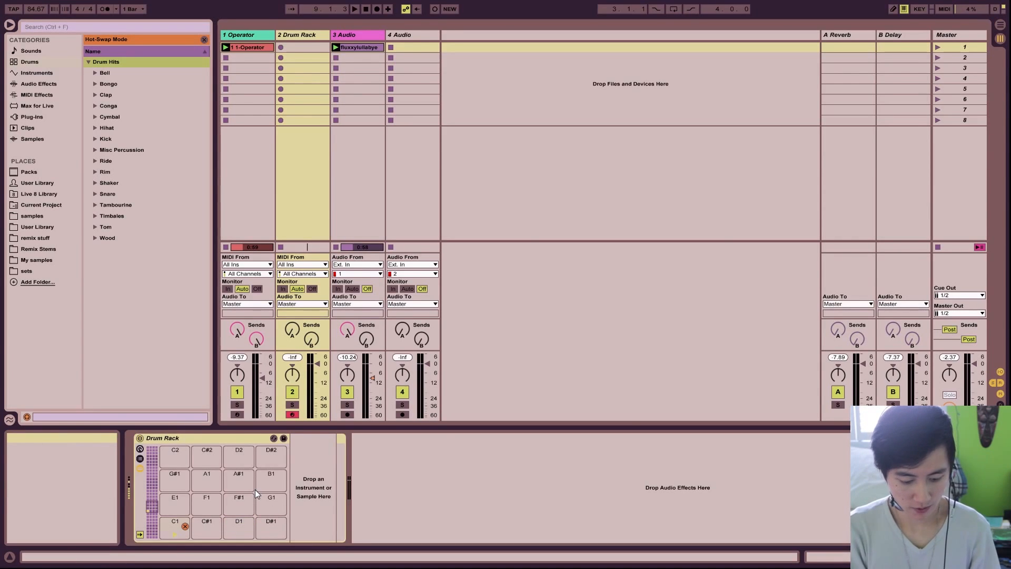
{"action": "key", "text": "k"}
{"action": "key", "text": "a"}
{"action": "key", "text": "j"}
Step: Play notes in higher keyboard octaves and show the Drum Rack's higher pads, returning to the C1 to D#2 range
{"action": "key", "text": "x"}
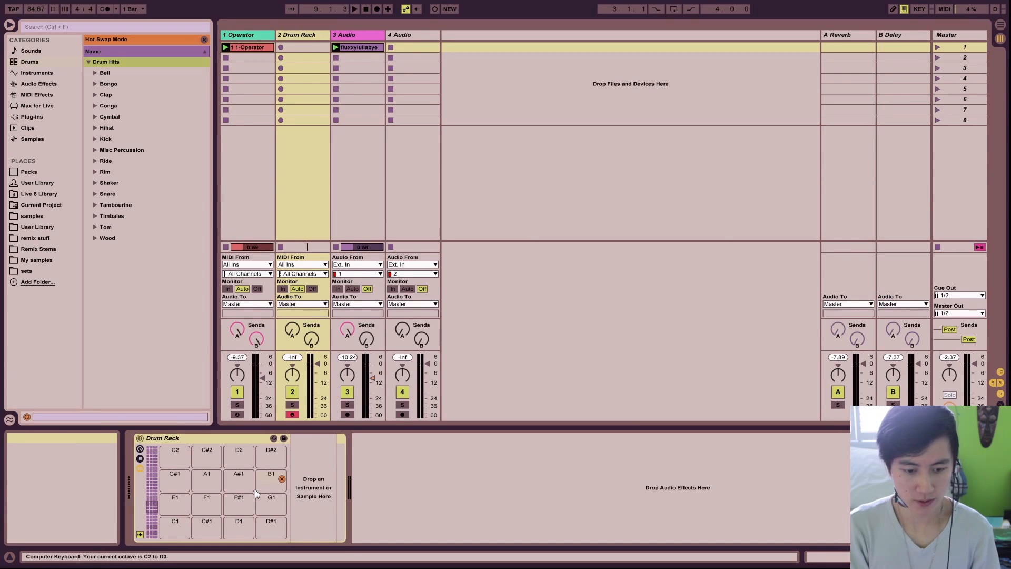
{"action": "key", "text": "a"}
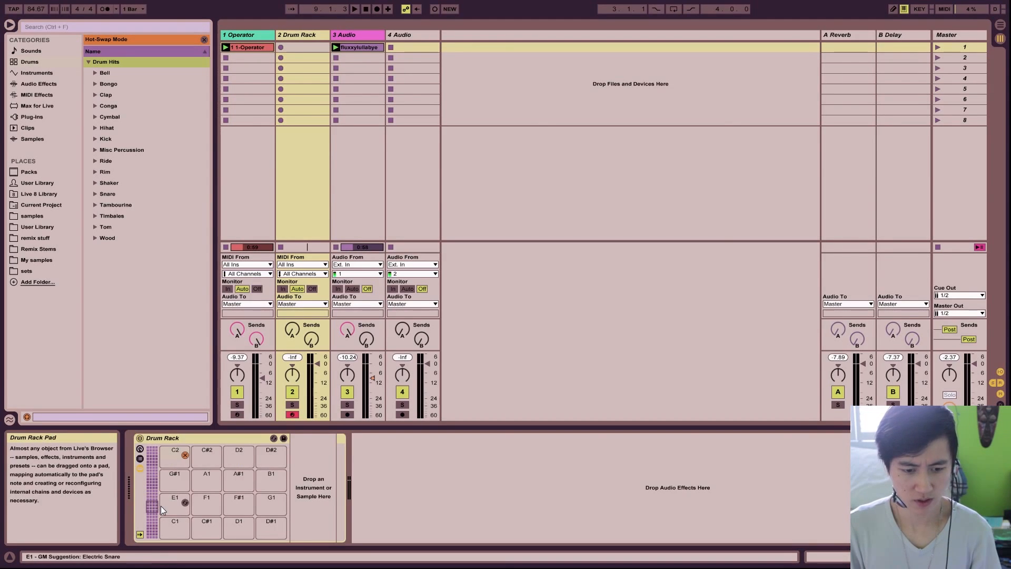
{"action": "key", "text": "d"}
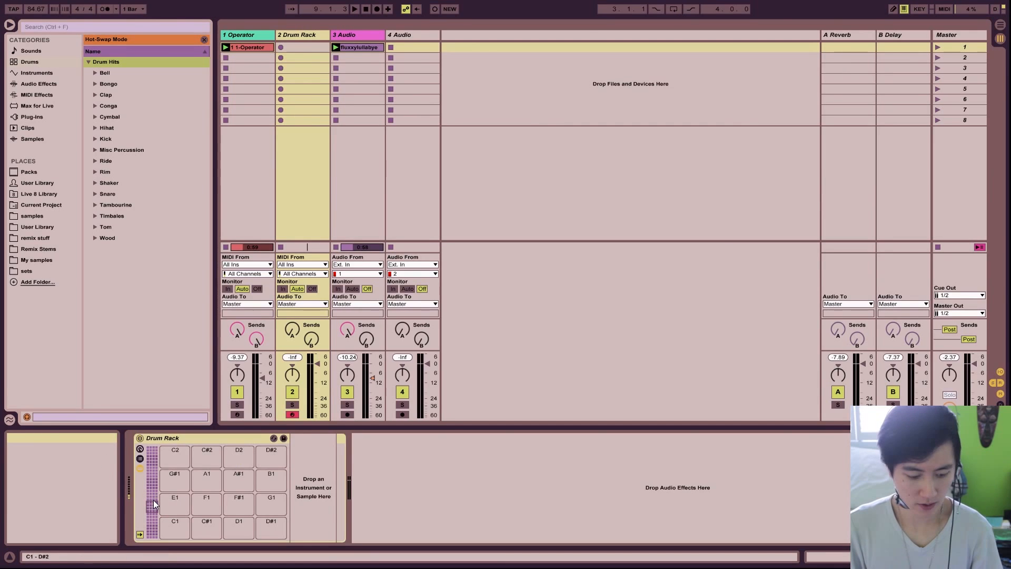
{"action": "key", "text": "x"}
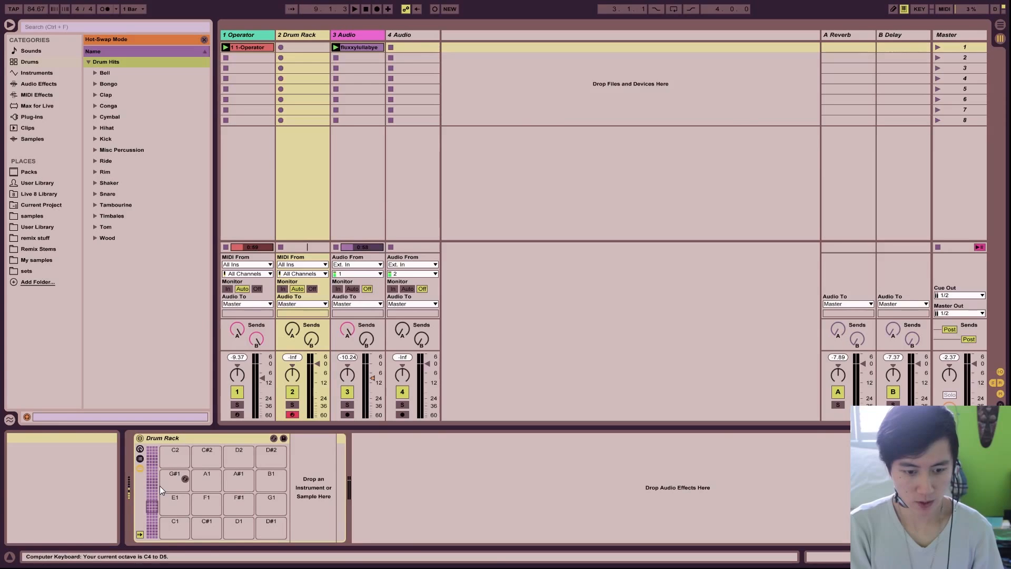
{"action": "key", "text": "h"}
{"action": "key", "text": "k"}
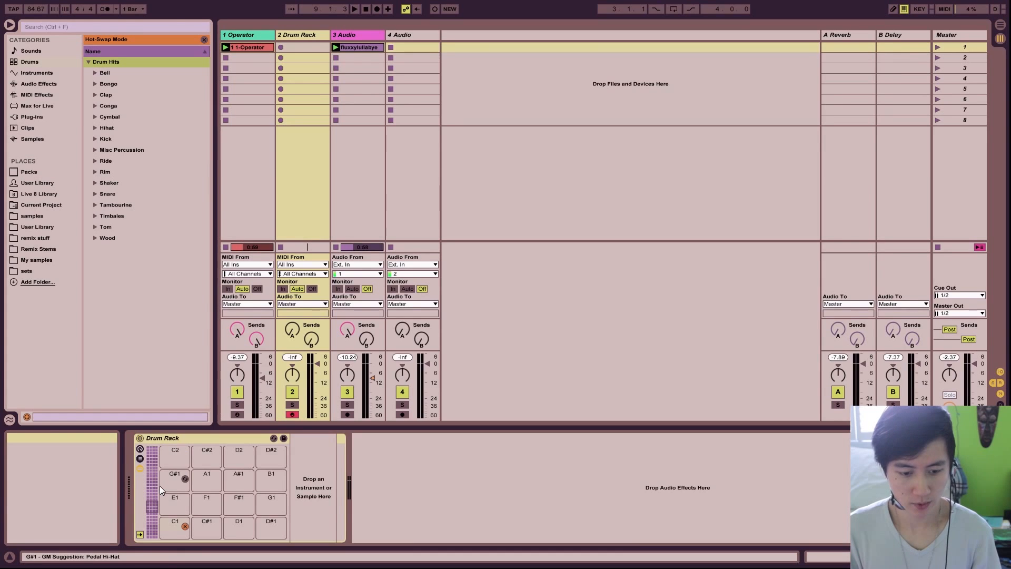
{"action": "left_click", "coordinate": [148, 493]}
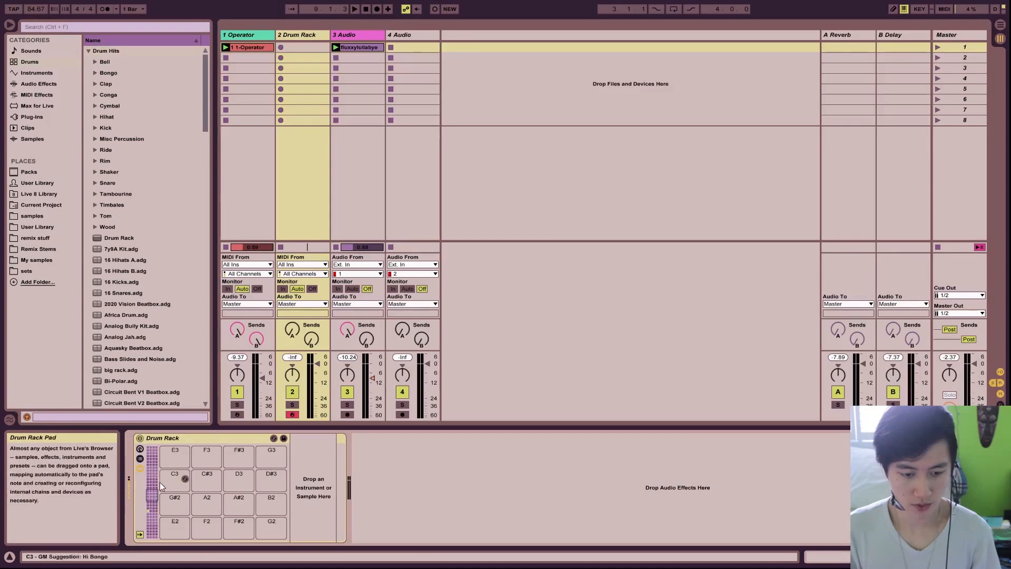
{"action": "mouse_move", "coordinate": [152, 491]}
{"action": "left_mouse_down"}
{"action": "mouse_move", "coordinate": [156, 459]}
{"action": "mouse_move", "coordinate": [153, 507]}
{"action": "left_mouse_up"}
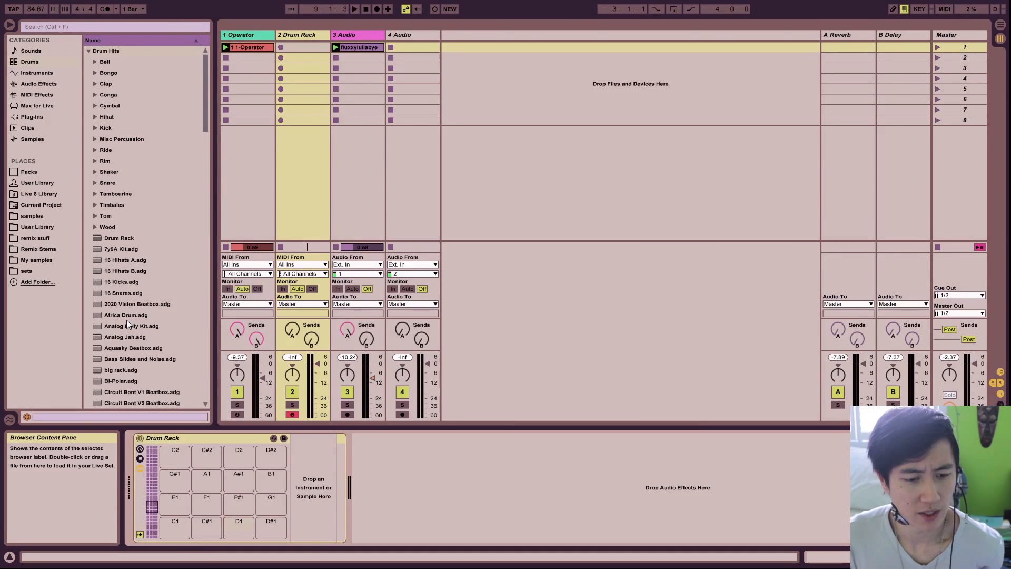
Step: Load Miami_BD4.wav from the My samples folder onto Drum Rack pad C1 and preview the pad
{"action": "left_click", "coordinate": [33, 260]}
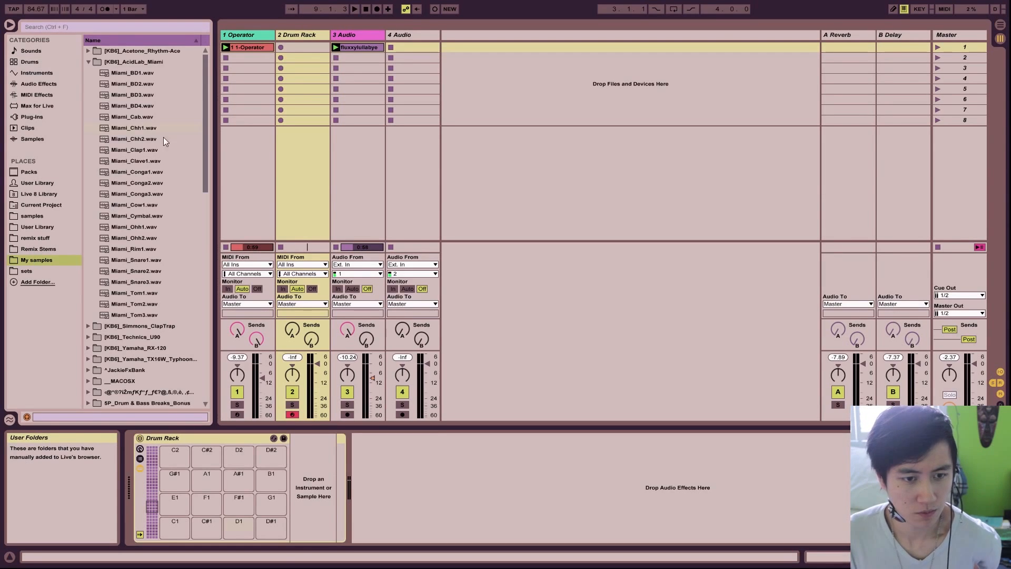
{"action": "left_click", "coordinate": [137, 107]}
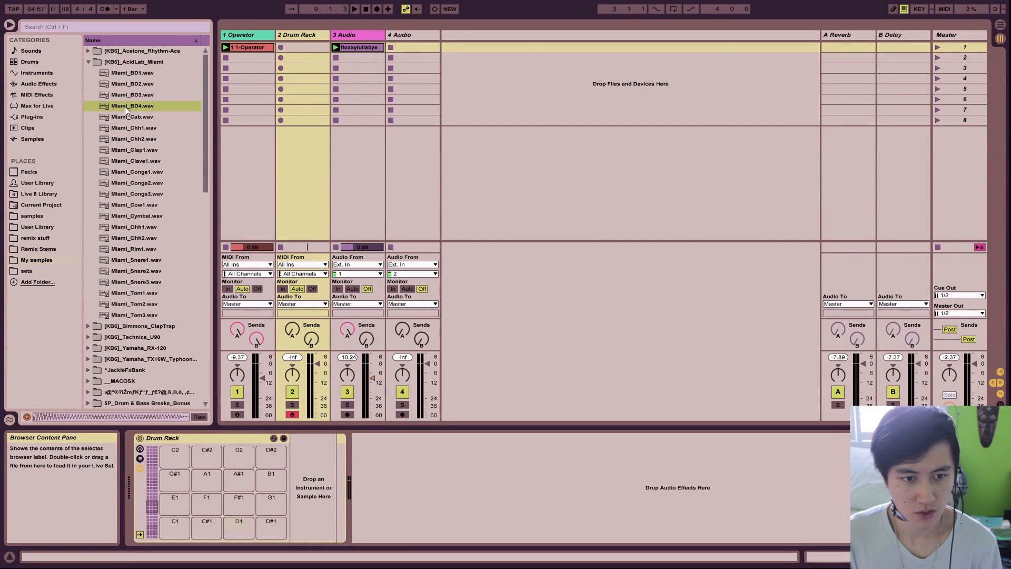
{"action": "left_click_drag", "start_coordinate": [124, 106], "coordinate": [177, 532]}
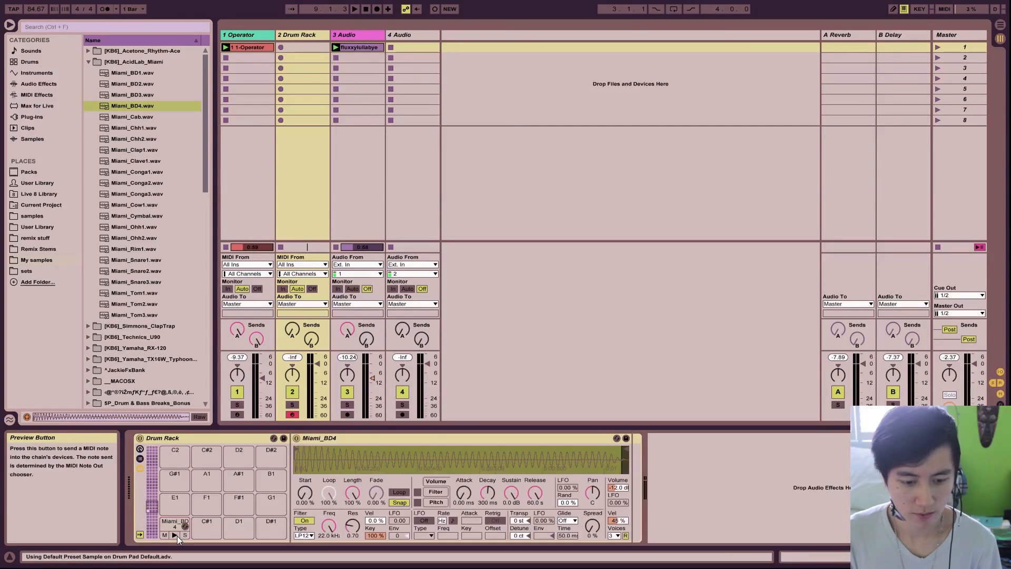
{"action": "left_click", "coordinate": [175, 535]}
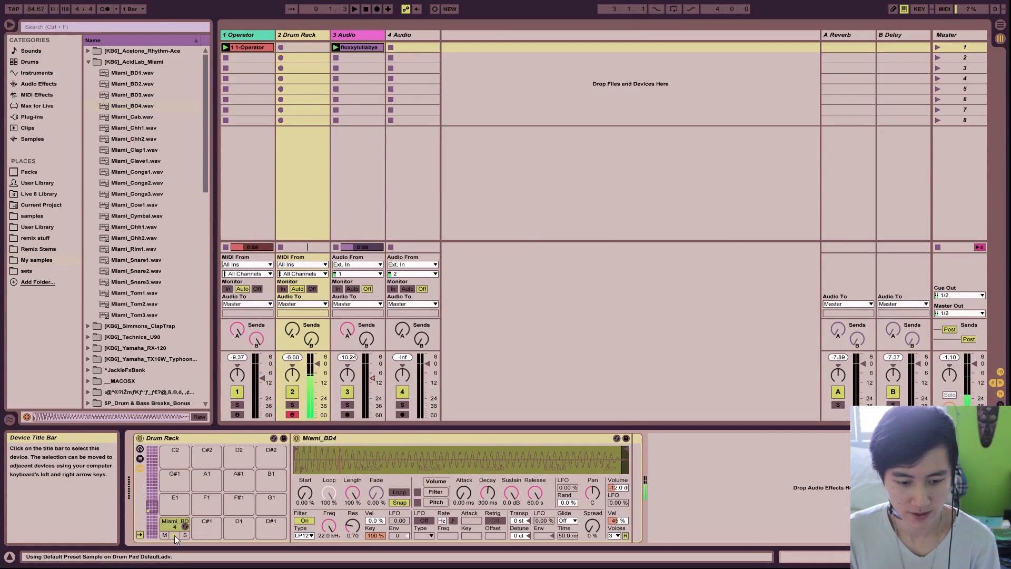
Step: Replace the sample on pad C1 with Miami_BD3.wav and load Miami_Clap1.wav onto pad D#1
{"action": "left_click", "coordinate": [135, 97]}
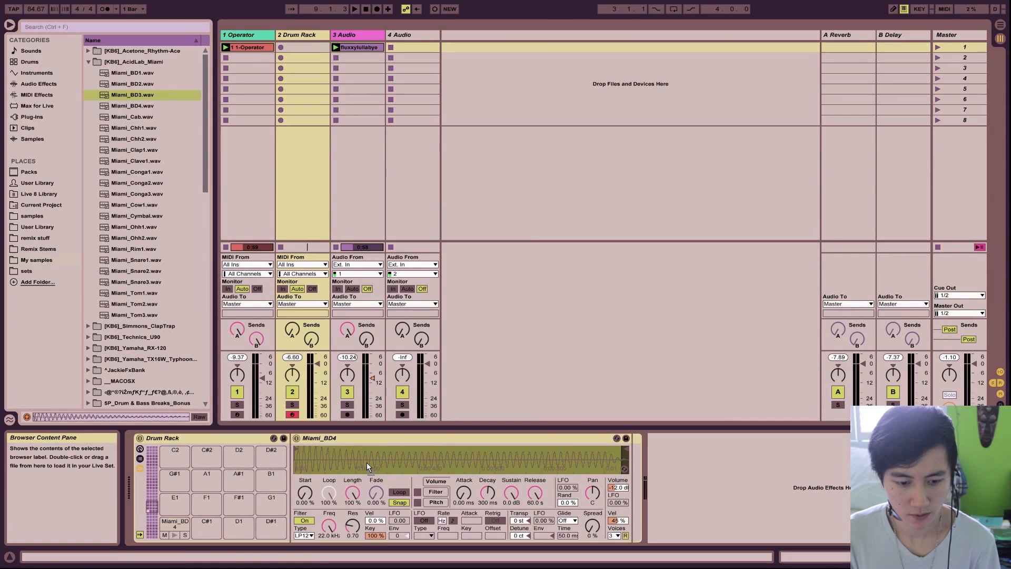
{"action": "left_click_drag", "start_coordinate": [136, 97], "coordinate": [366, 462]}
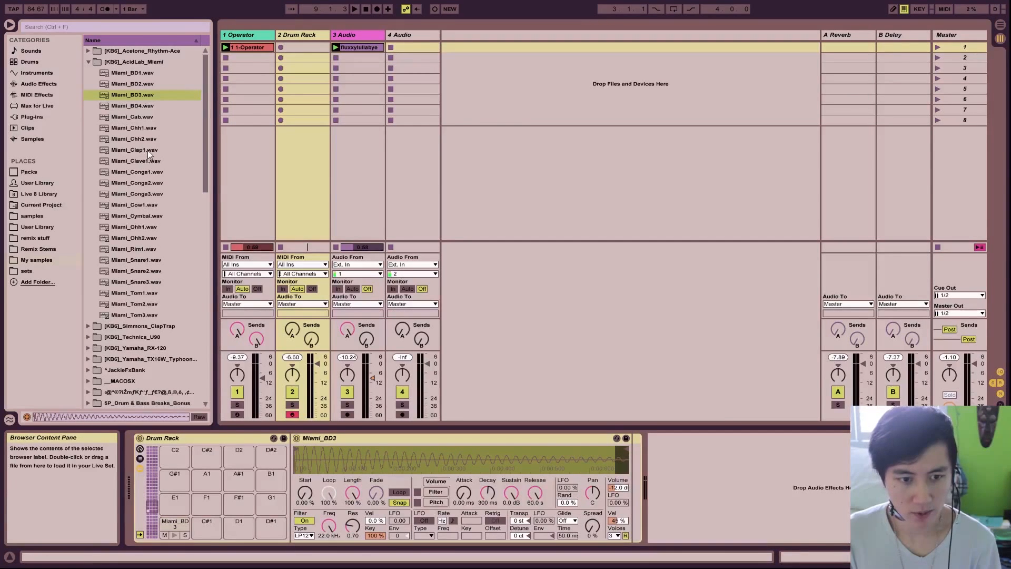
{"action": "left_click_drag", "start_coordinate": [143, 149], "coordinate": [271, 525]}
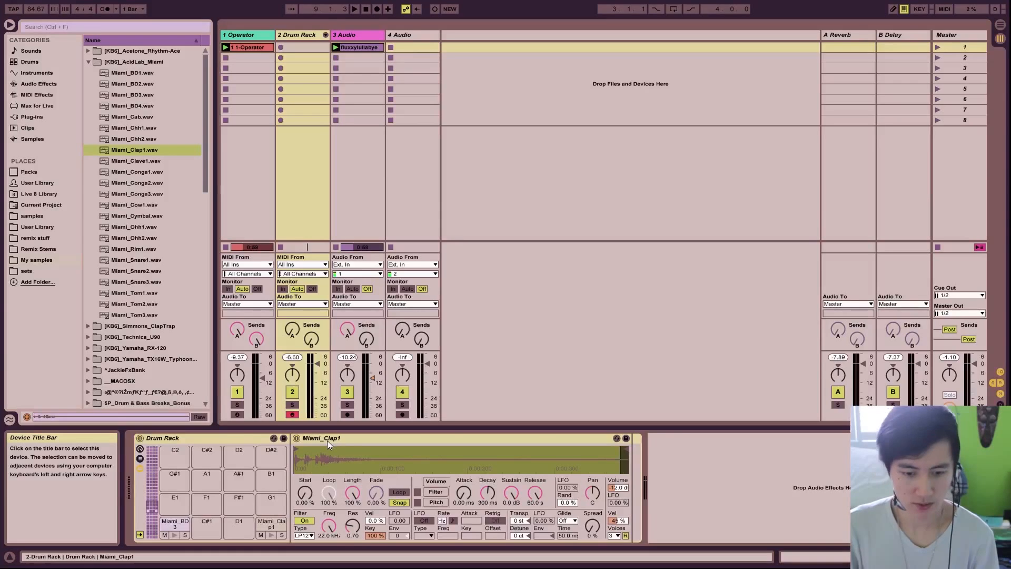
{"action": "left_click", "coordinate": [176, 523]}
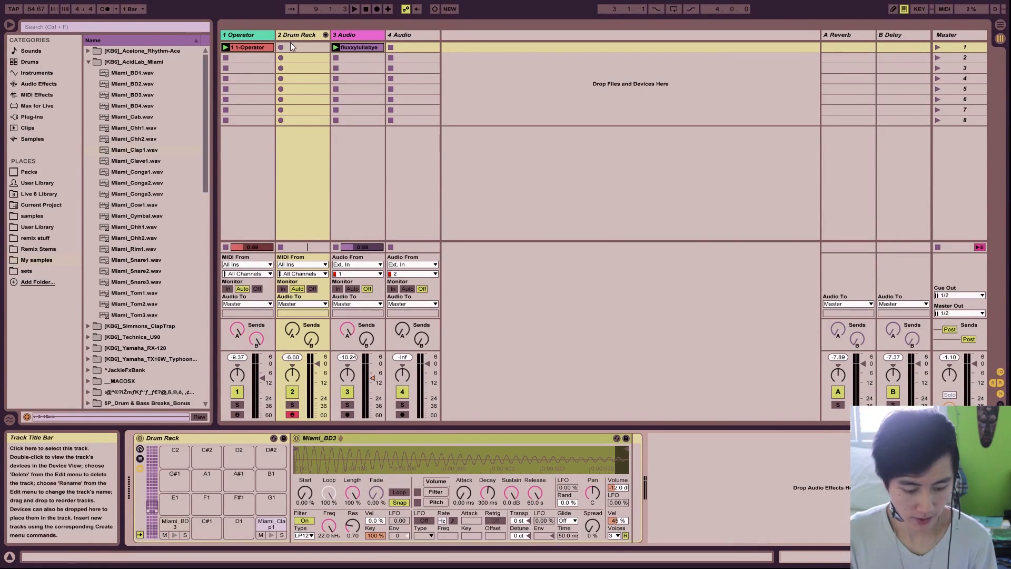
Step: Add an empty Simpler instrument on a new track after 4 Audio
{"action": "left_click", "coordinate": [41, 74]}
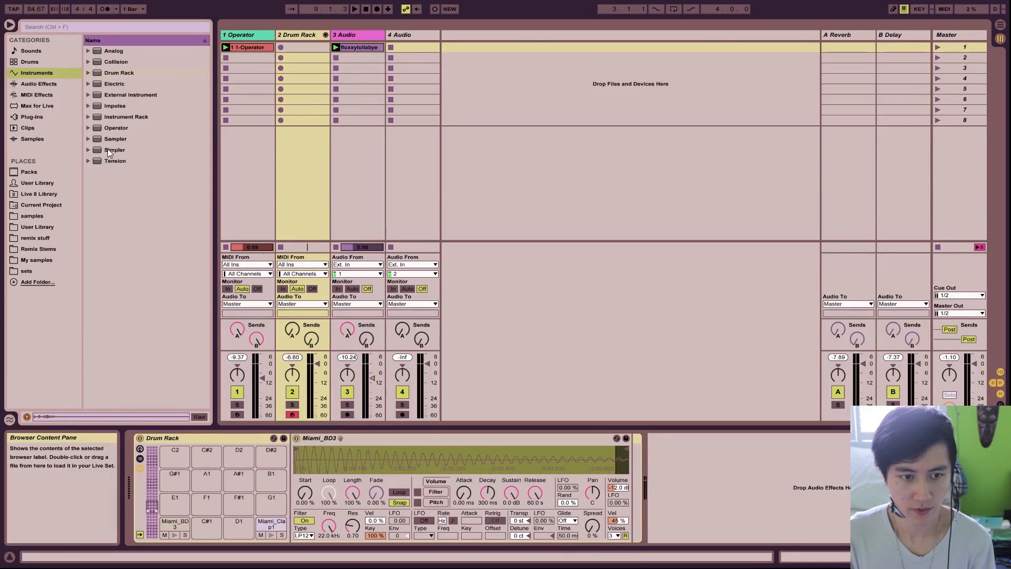
{"action": "left_click_drag", "start_coordinate": [112, 149], "coordinate": [453, 54]}
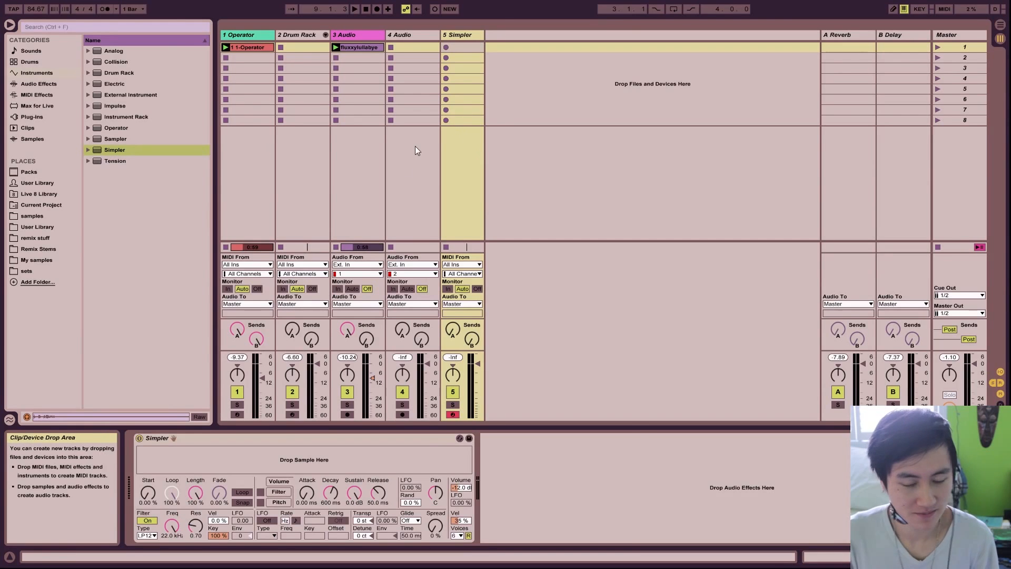
Step: Return to the Drum Rack track and preview its kick and clap pads
{"action": "left_click", "coordinate": [308, 36]}
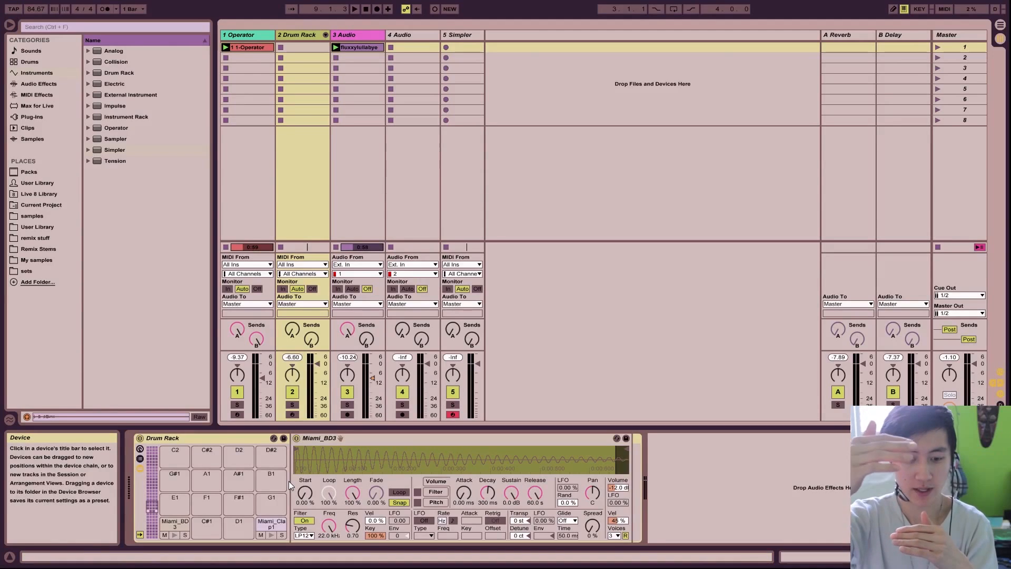
{"action": "left_click", "coordinate": [175, 536]}
{"action": "left_click", "coordinate": [271, 535]}
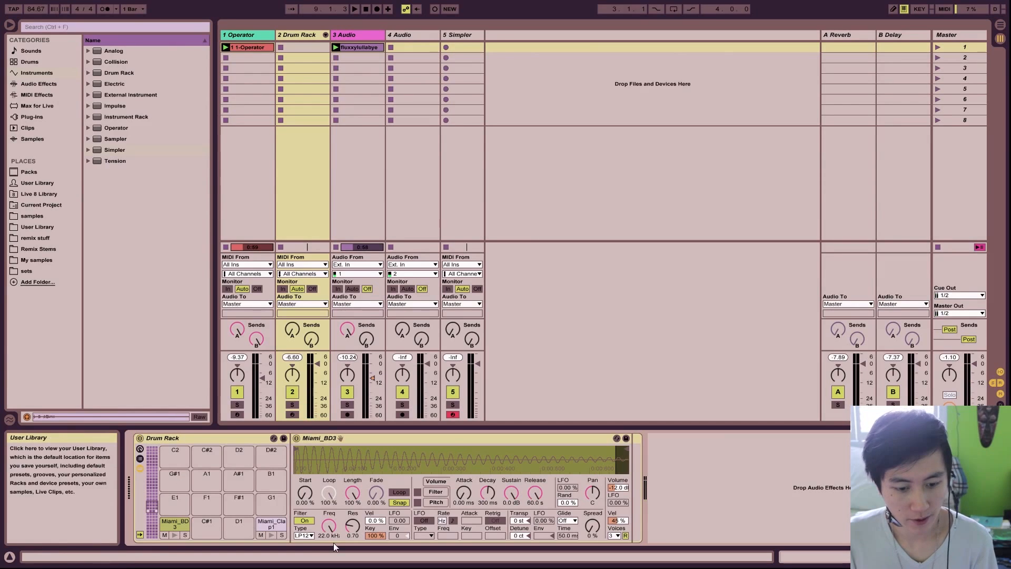
{"action": "left_click", "coordinate": [272, 534]}
{"action": "left_click", "coordinate": [174, 536]}
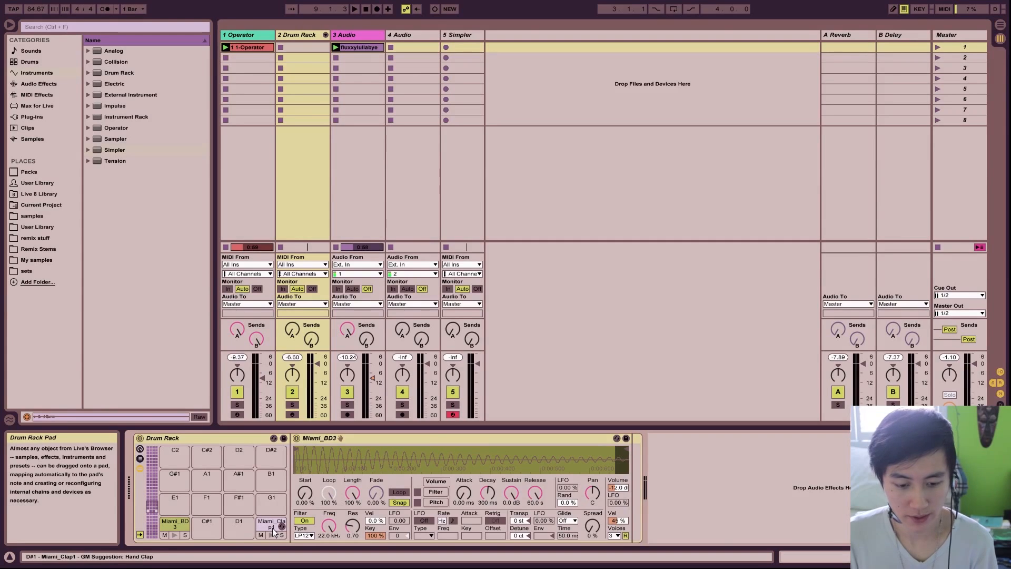
Step: Preview the Miami_BD3 pad in the Drum Rack and play the first scene
{"action": "left_click", "coordinate": [174, 535]}
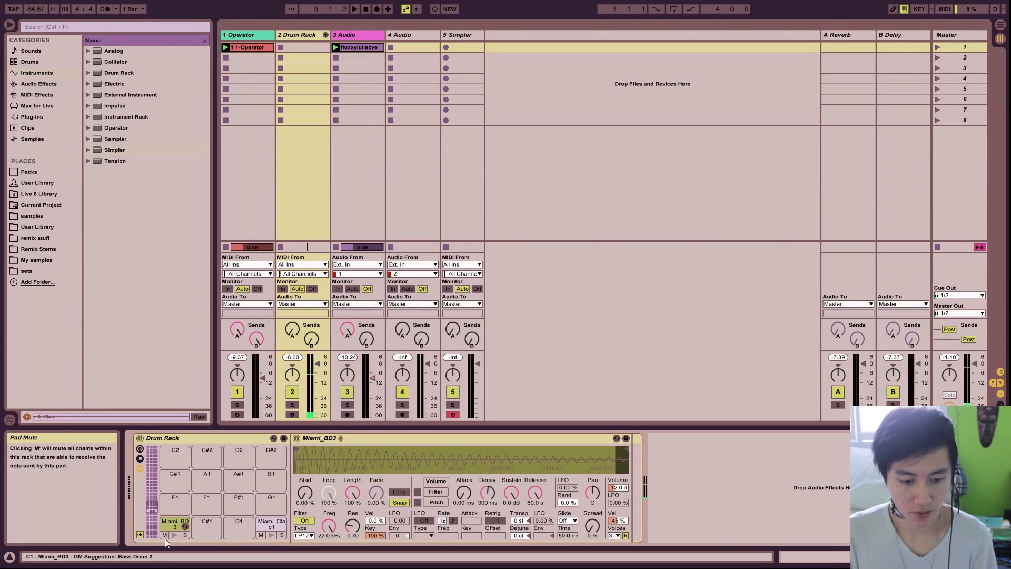
{"action": "left_click", "coordinate": [185, 535]}
{"action": "left_click", "coordinate": [185, 535]}
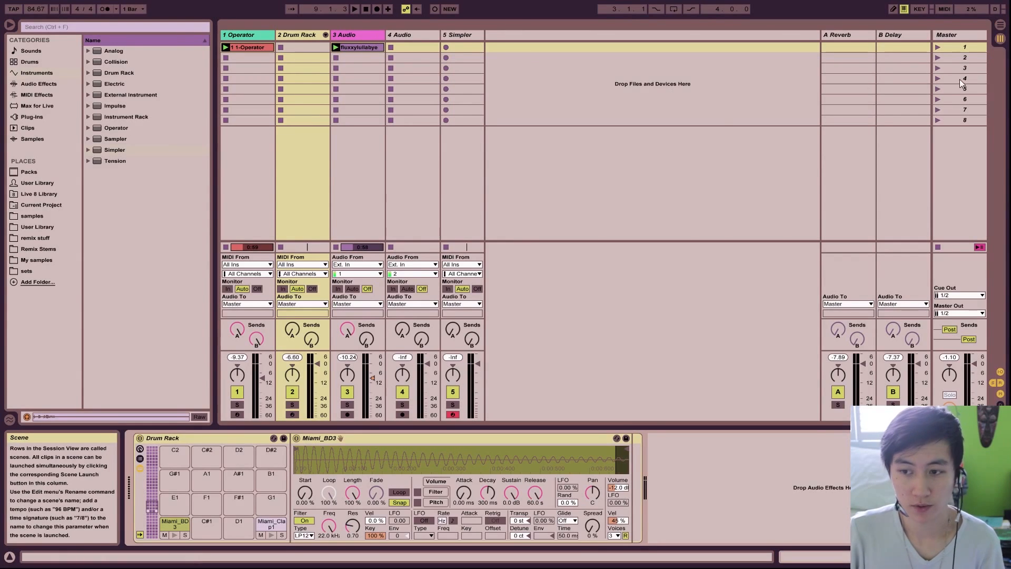
{"action": "left_click", "coordinate": [940, 46]}
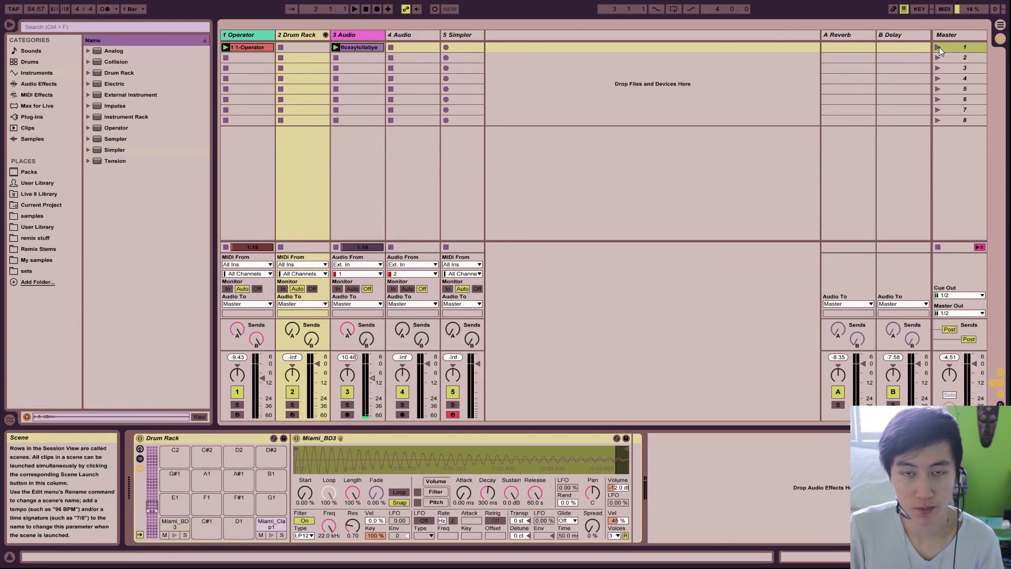
Step: Create an empty MIDI clip in the Drum Rack track's first slot and compare it with the Operator and 3 Audio clips
{"action": "double_click", "coordinate": [296, 46]}
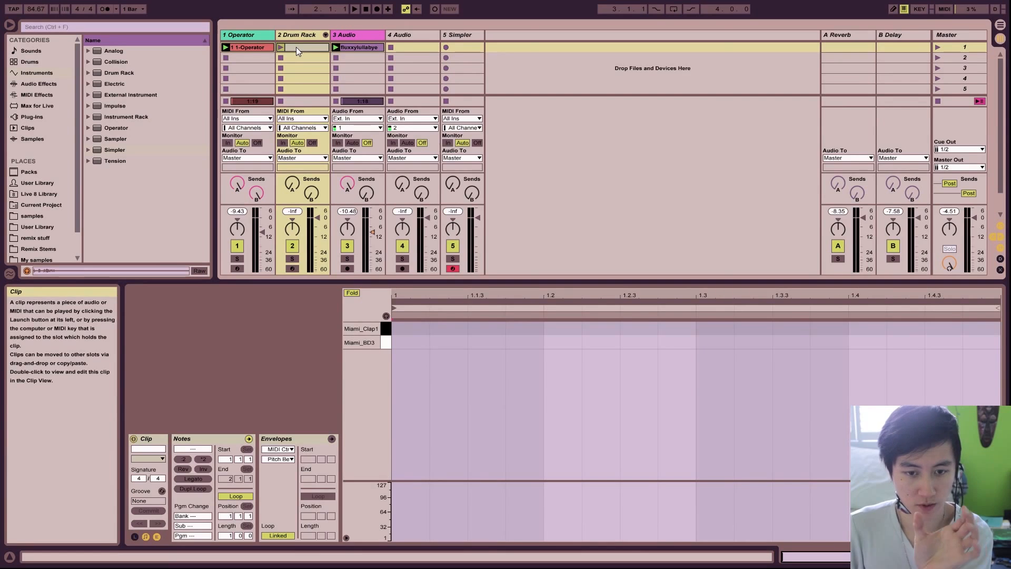
{"action": "left_click", "coordinate": [262, 46]}
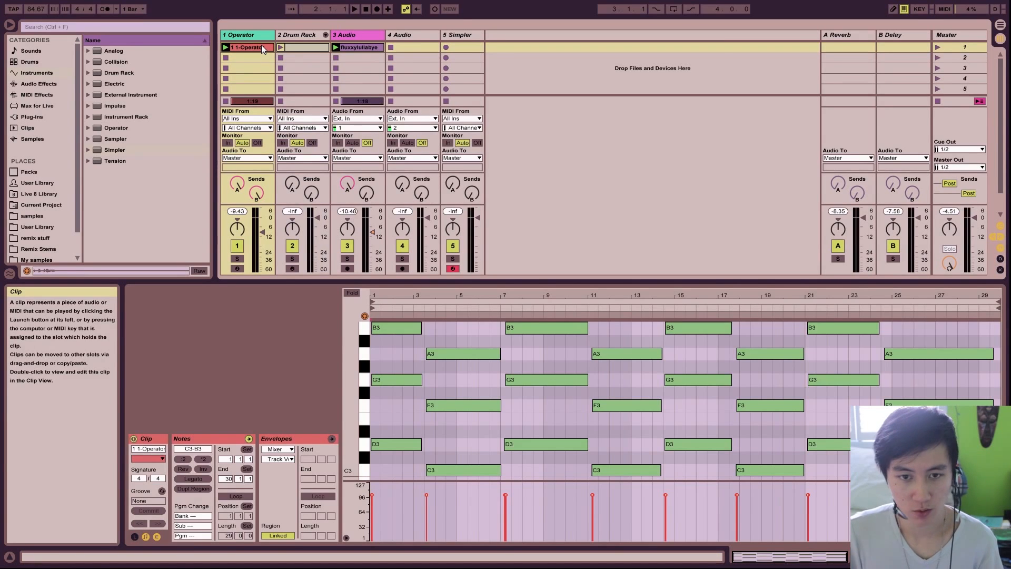
{"action": "left_click", "coordinate": [358, 47]}
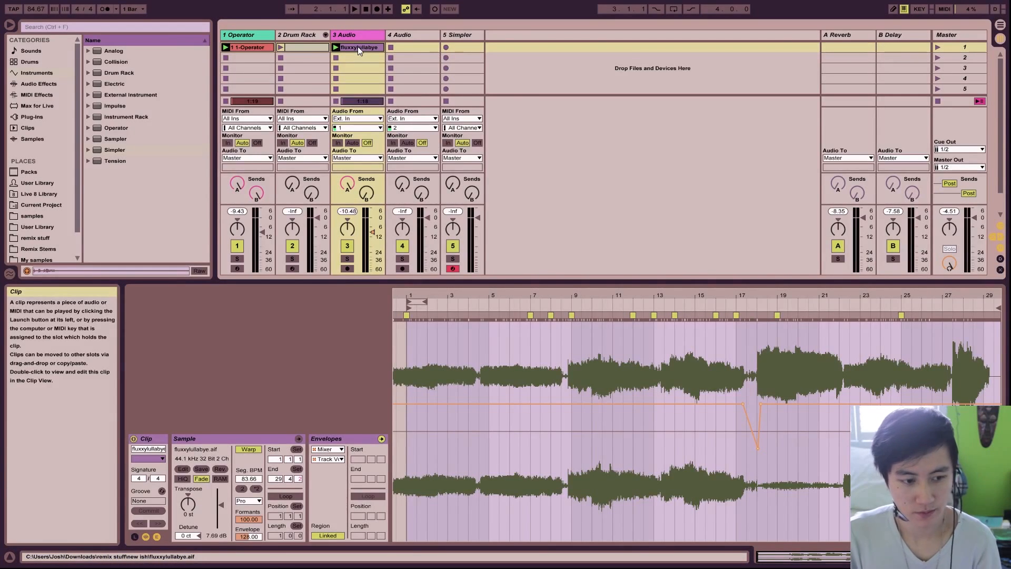
{"action": "left_click", "coordinate": [321, 46]}
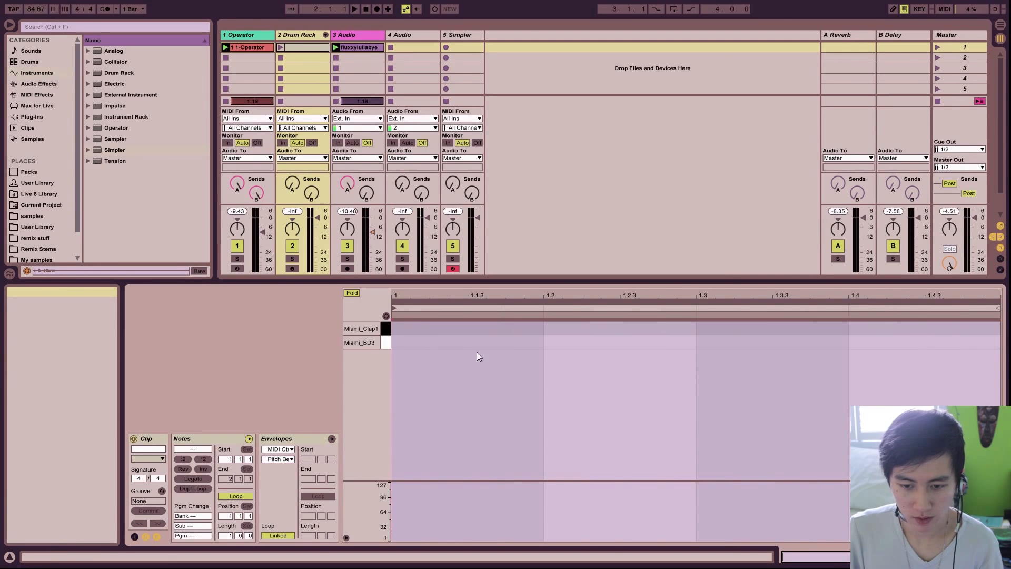
Step: Draw one-beat Miami_BD3 notes on all four beats of the new Drum Rack clip
{"action": "key", "text": "ctrl+4"}
{"action": "key", "text": "b"}
{"action": "left_click_drag", "start_coordinate": [479, 342], "coordinate": [887, 342]}
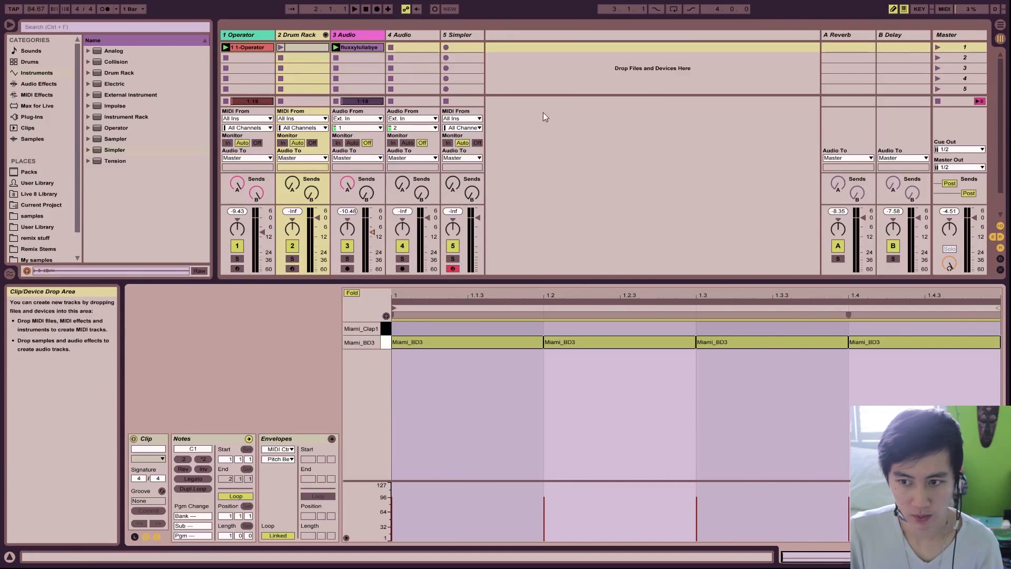
Step: Solo the Drum Rack track and play only its kick clip
{"action": "left_click", "coordinate": [294, 258]}
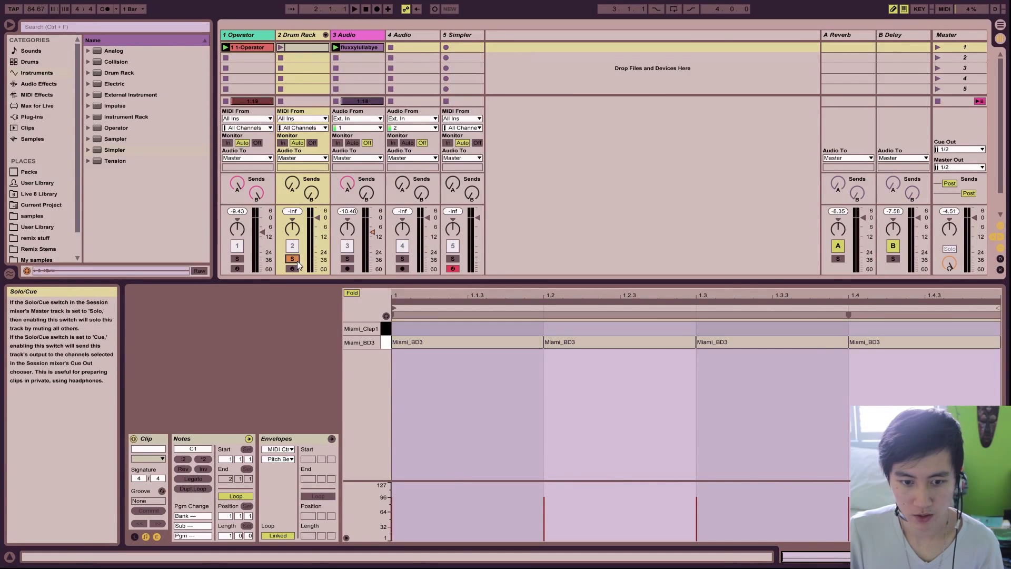
{"action": "left_click", "coordinate": [281, 47]}
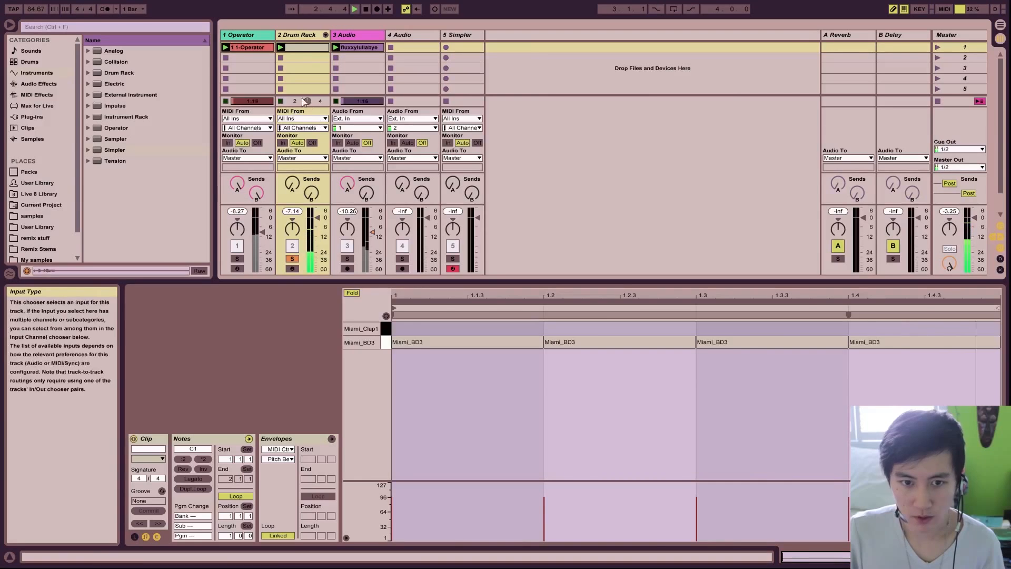
{"action": "key", "text": "space"}
{"action": "left_click", "coordinate": [280, 47]}
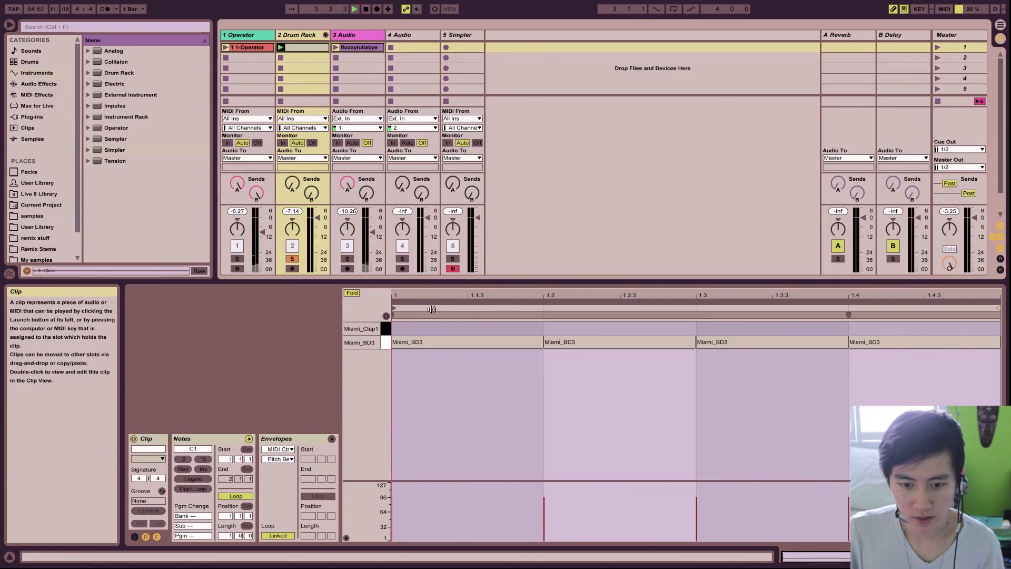
Step: Draw Miami_Clap1 notes on beats 1.2 and 1.4 of the clip and unsolo the Drum Rack track
{"action": "left_click", "coordinate": [557, 329]}
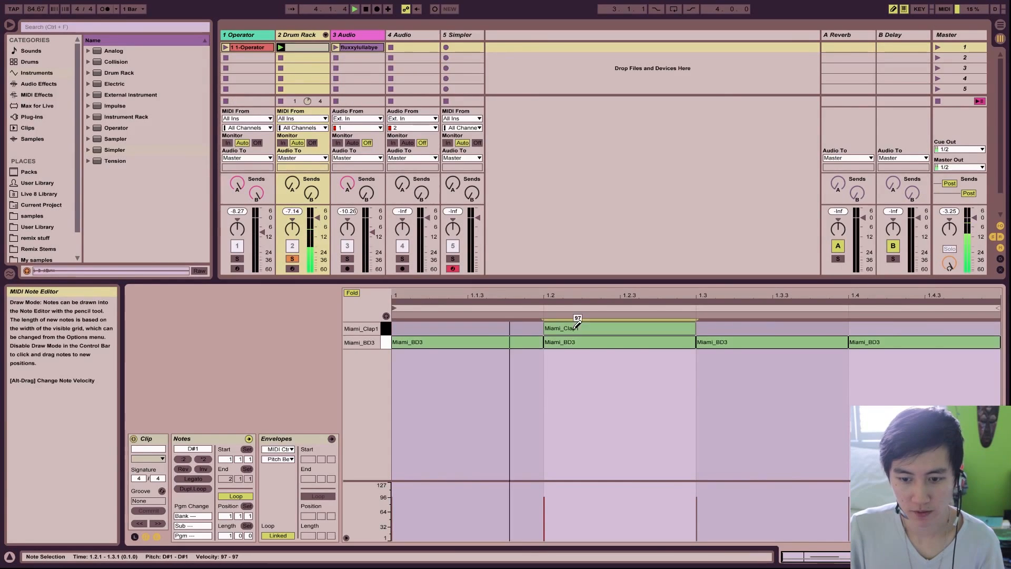
{"action": "left_click", "coordinate": [917, 327]}
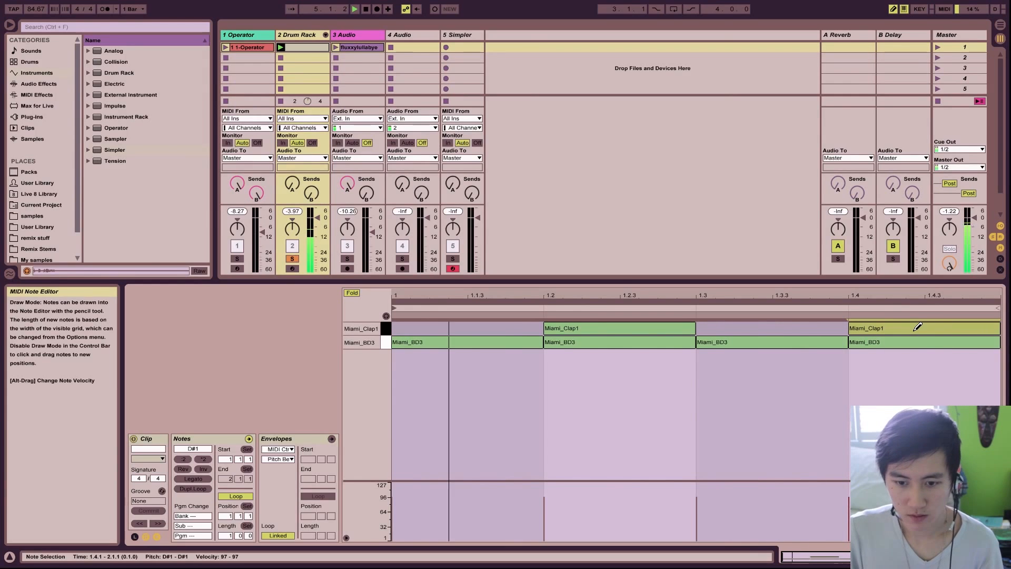
{"action": "key", "text": "shift+Tab"}
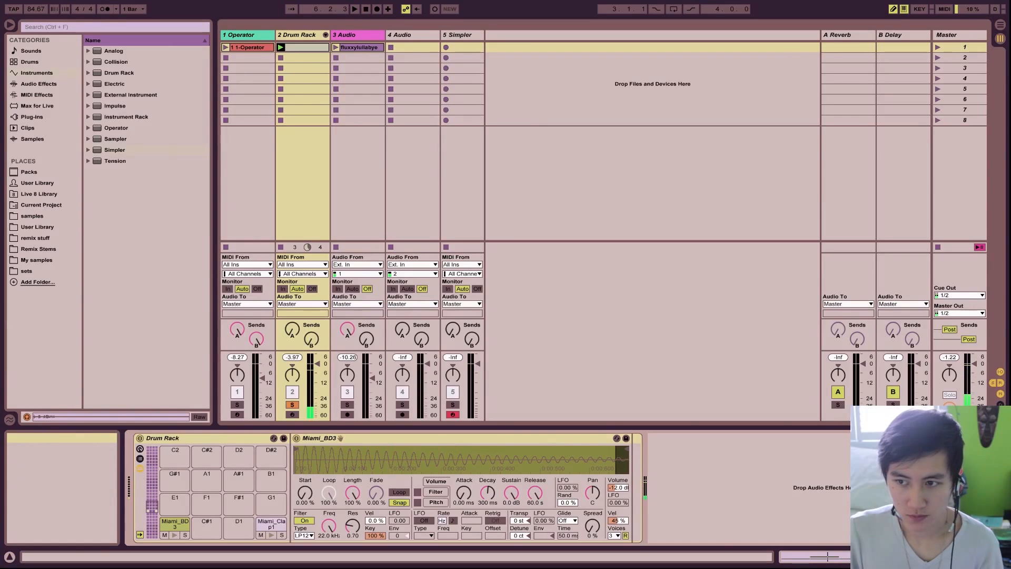
{"action": "left_click", "coordinate": [292, 405]}
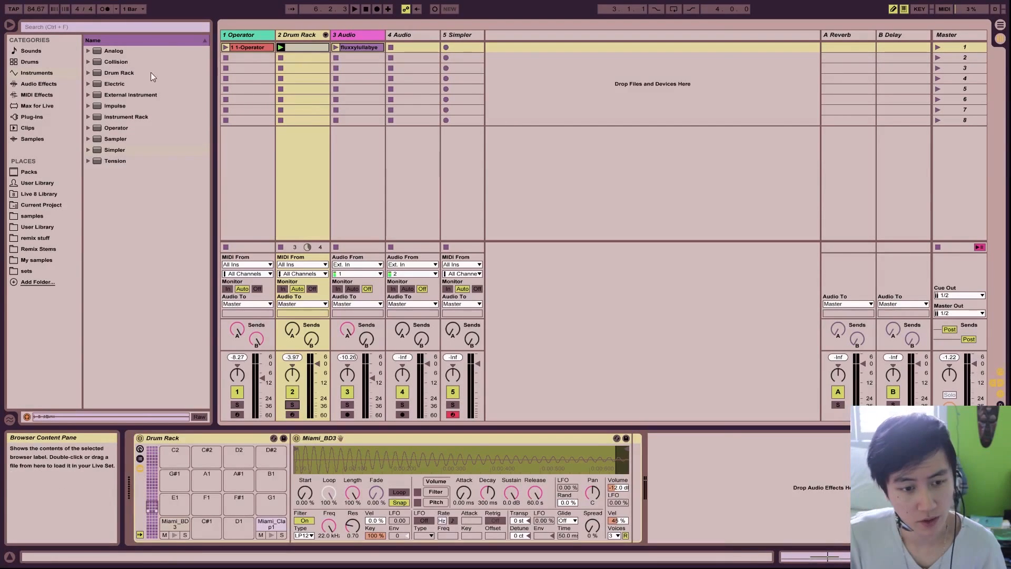
Step: Load Miami_Cymbal.wav from the My samples folder onto Drum Rack pad D1
{"action": "left_click", "coordinate": [39, 84]}
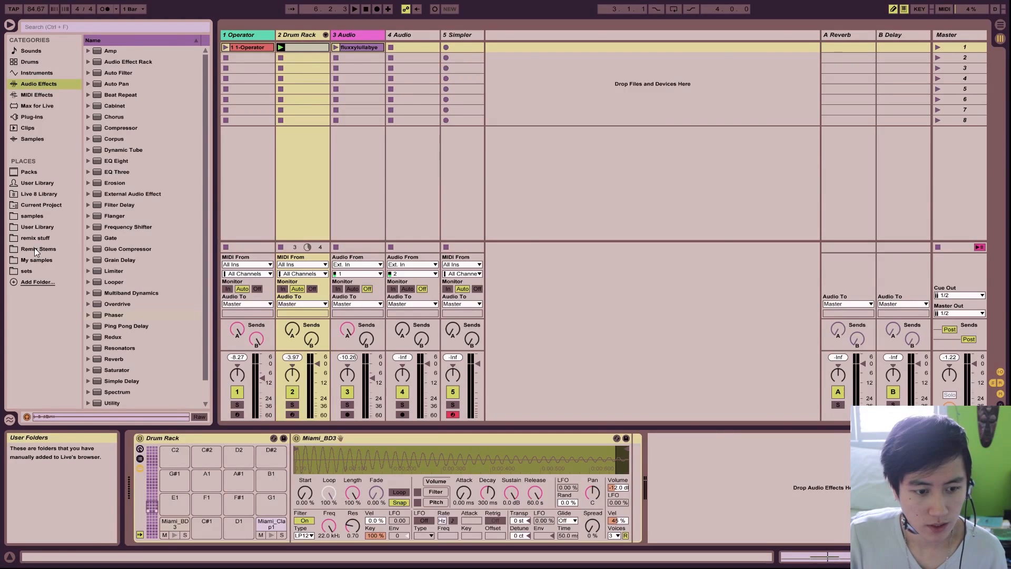
{"action": "left_click", "coordinate": [45, 260]}
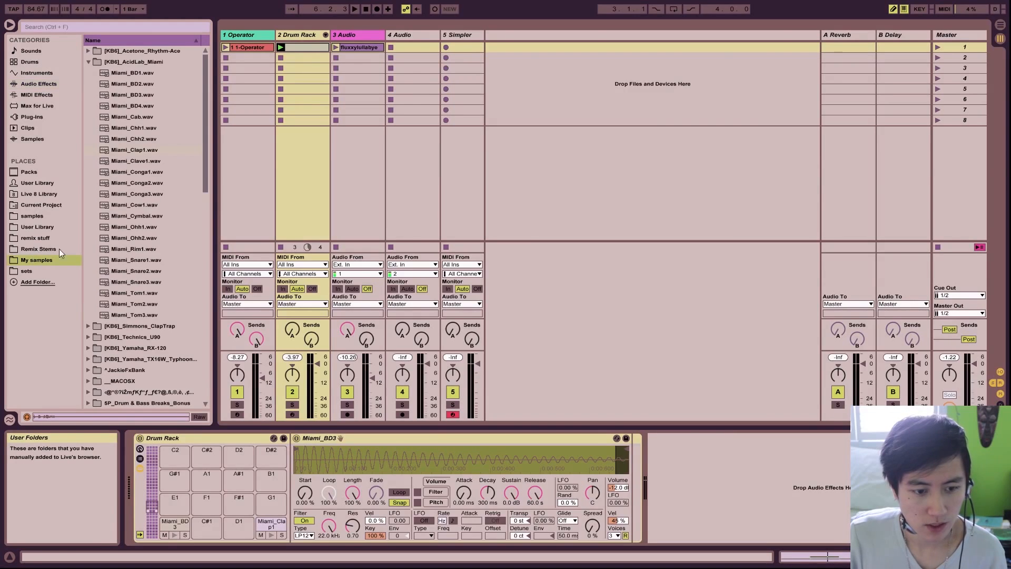
{"action": "left_click", "coordinate": [143, 216]}
{"action": "left_click_drag", "start_coordinate": [138, 216], "coordinate": [238, 513]}
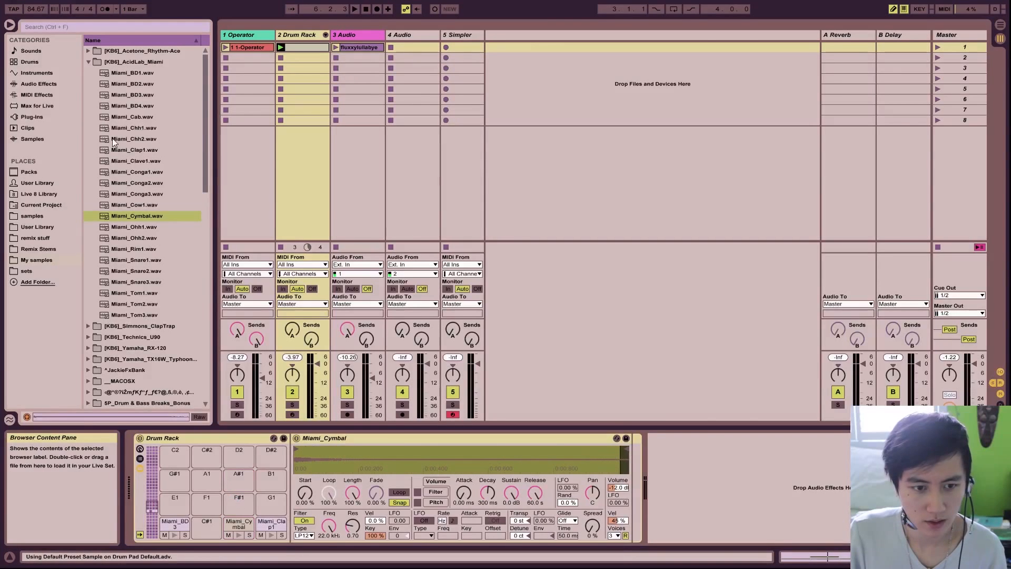
Step: Load Miami_Chh1.wav onto Drum Rack pad E1 and Miami_Chh2.wav onto pad F1
{"action": "left_click", "coordinate": [137, 128]}
{"action": "left_click_drag", "start_coordinate": [134, 128], "coordinate": [219, 505]}
{"action": "left_click", "coordinate": [149, 138]}
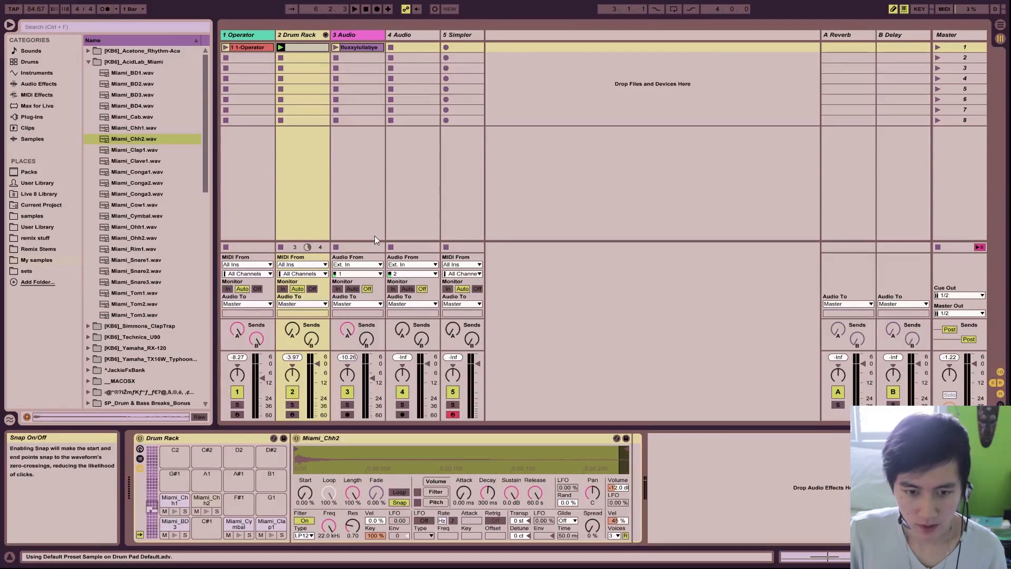
Step: Duplicate the Drum Rack track's kick and clap clip into the second slot
{"action": "left_click", "coordinate": [302, 47]}
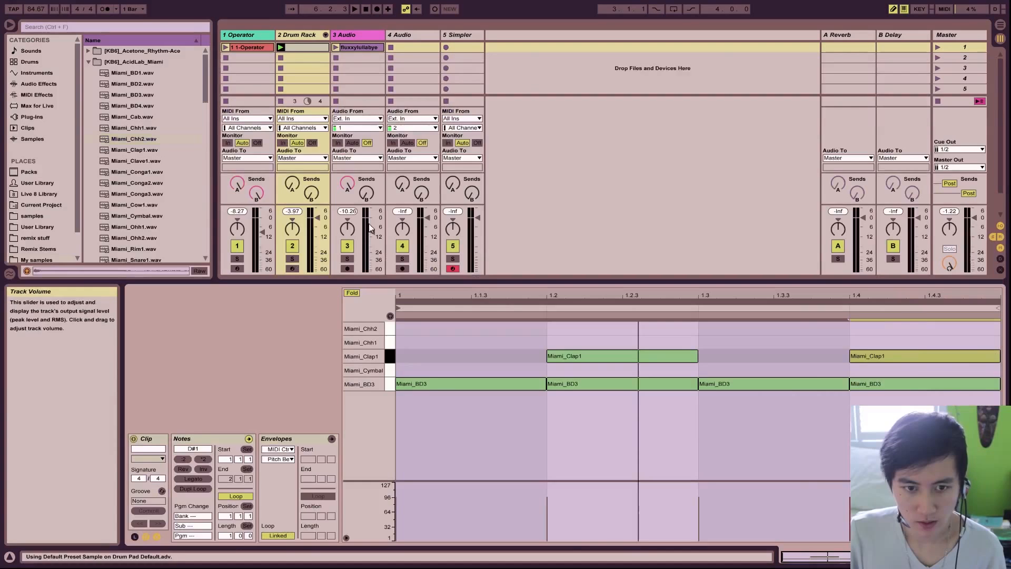
{"action": "left_click", "coordinate": [302, 47]}
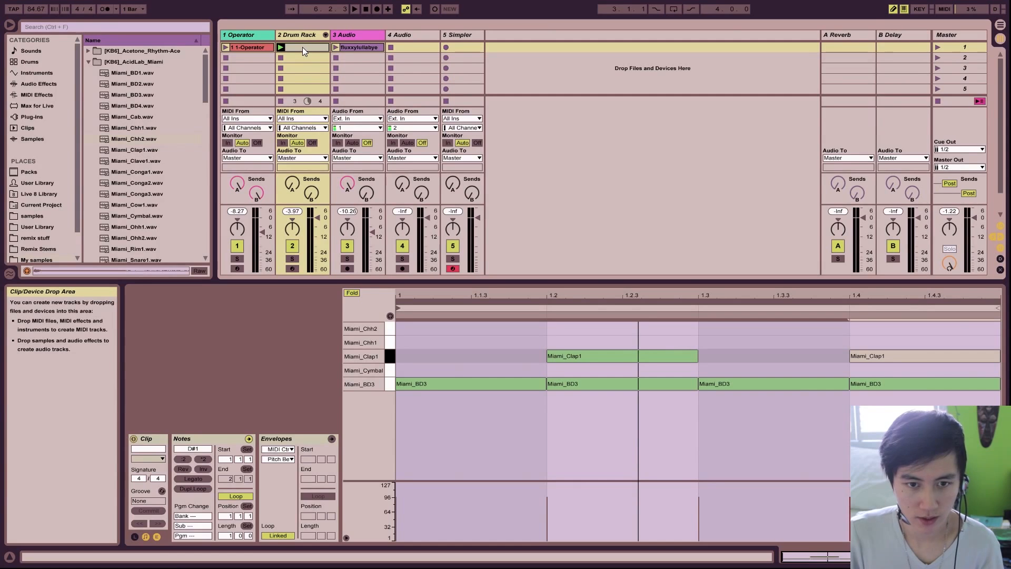
{"action": "left_click_drag", "start_coordinate": [302, 47], "coordinate": [303, 61], "text": "ctrl"}
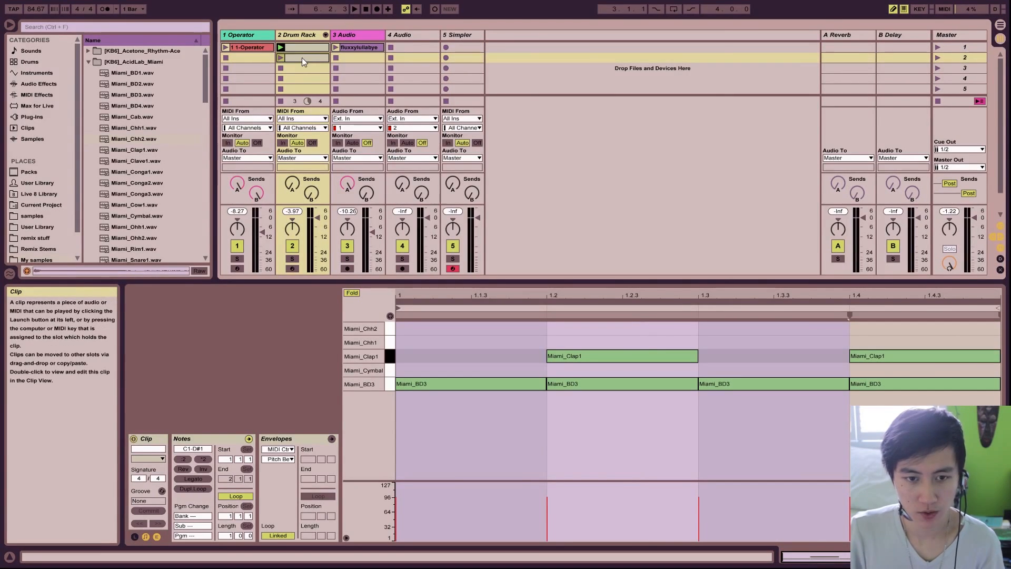
{"action": "key", "text": "Delete"}
{"action": "left_click", "coordinate": [305, 49]}
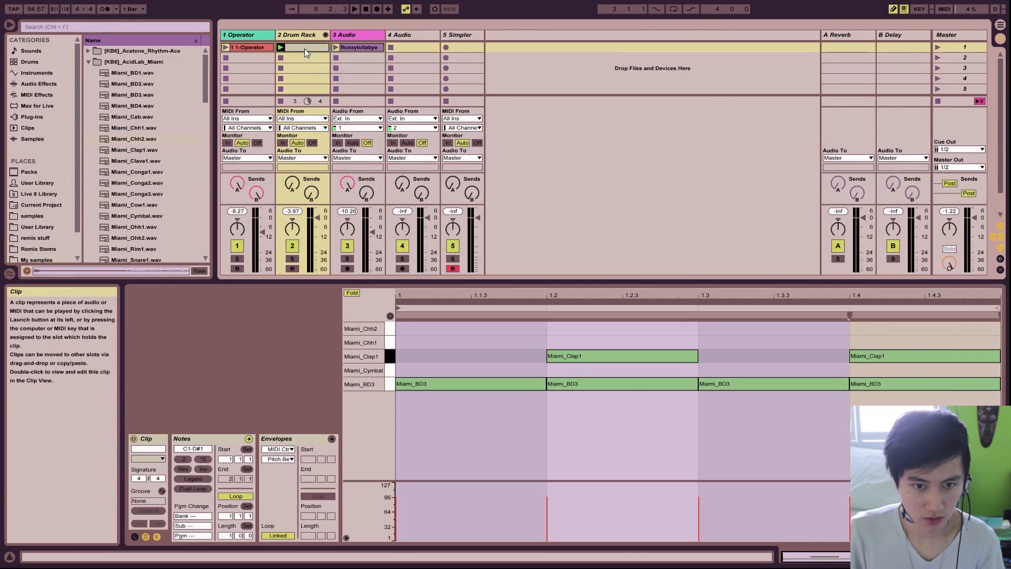
{"action": "key", "text": "ctrl+d"}
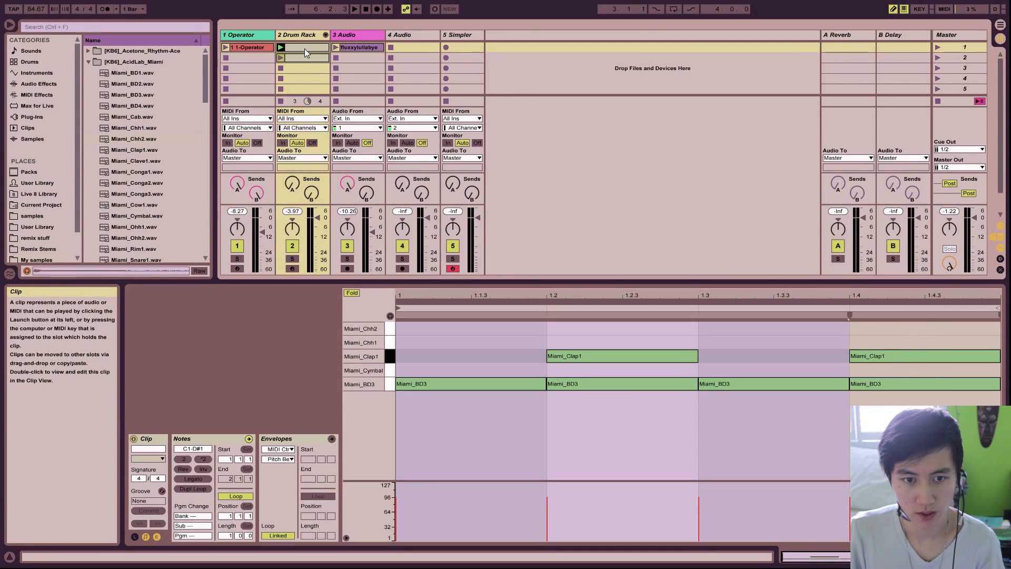
Step: Rename the first Drum Rack clip "kick" and delete its Miami_Clap1 notes
{"action": "left_click", "coordinate": [307, 50]}
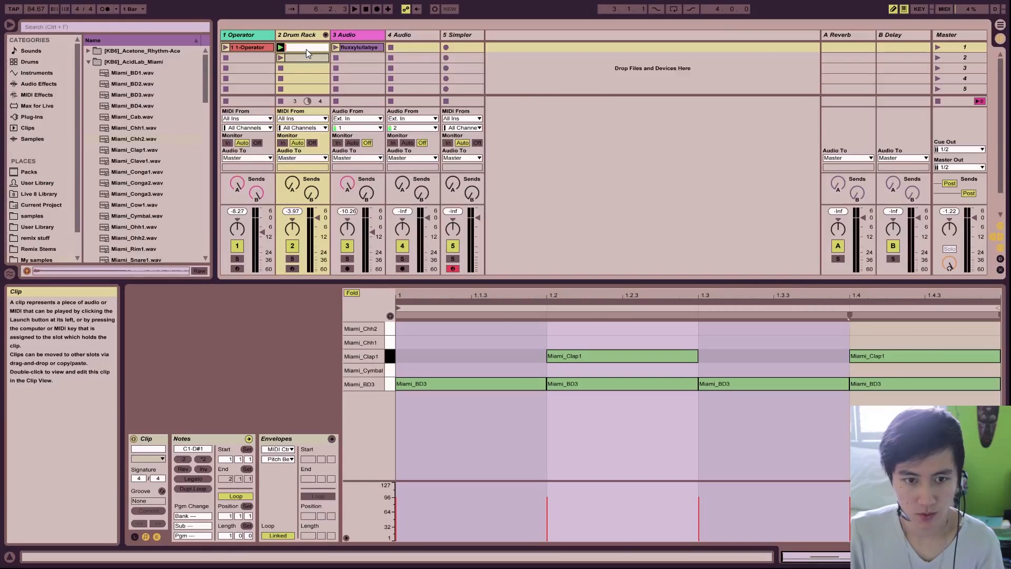
{"action": "type", "text": "kick"}
{"action": "key", "text": "Return"}
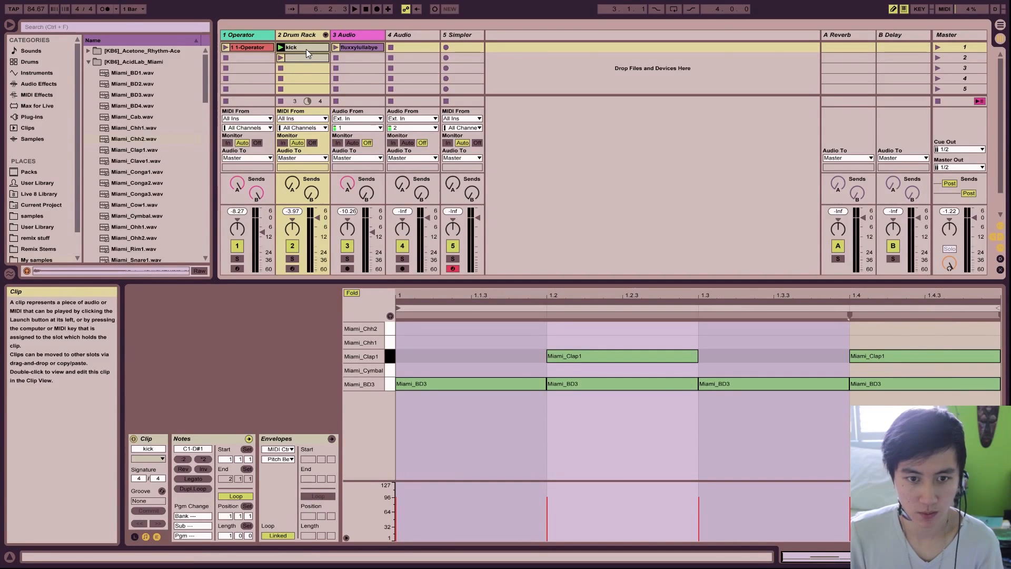
{"action": "left_click", "coordinate": [394, 360]}
{"action": "key", "text": "Delete"}
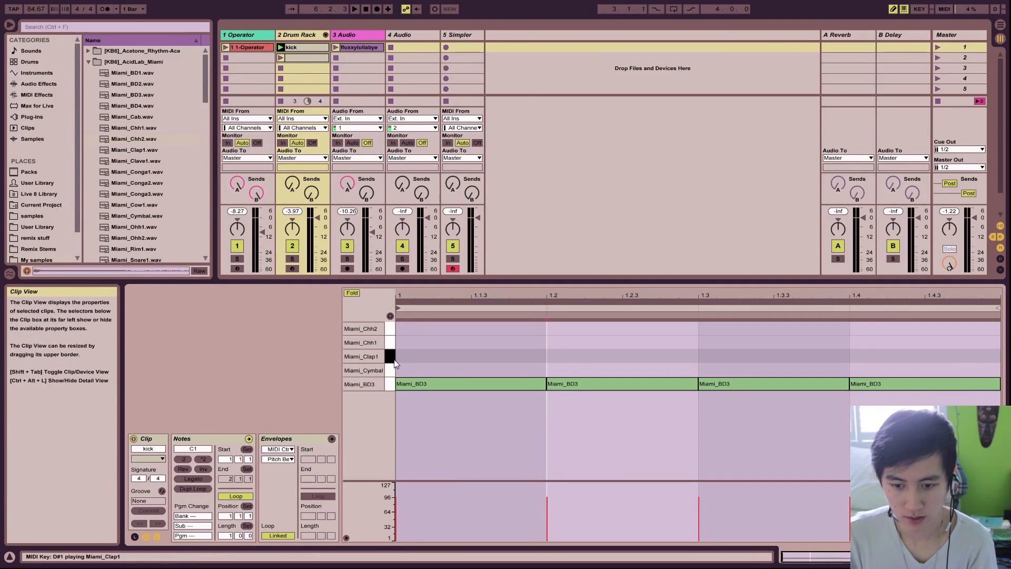
Step: Rename the second Drum Rack clip "k+C"
{"action": "left_click", "coordinate": [295, 58]}
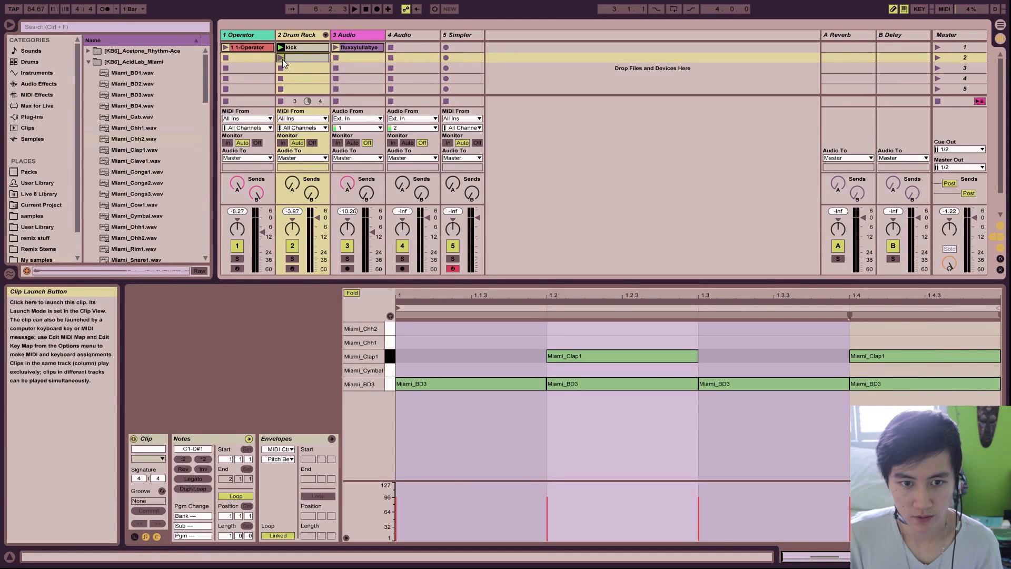
{"action": "key", "text": "ctrl+r"}
{"action": "type", "text": "k"}
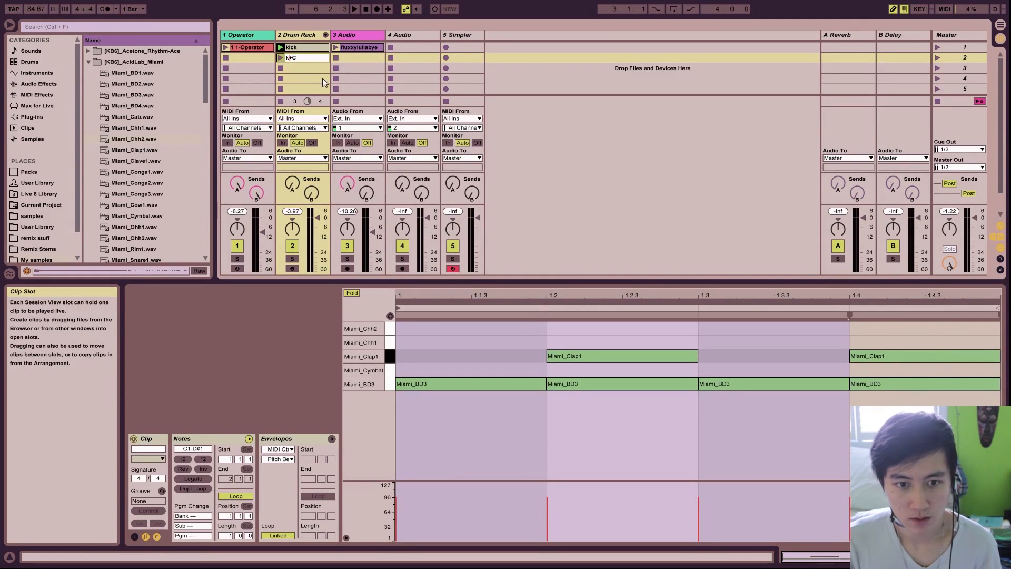
{"action": "left_click", "coordinate": [314, 69]}
Step: Color the k+C clip and the Drum Rack track orange
{"action": "left_click", "coordinate": [311, 58]}
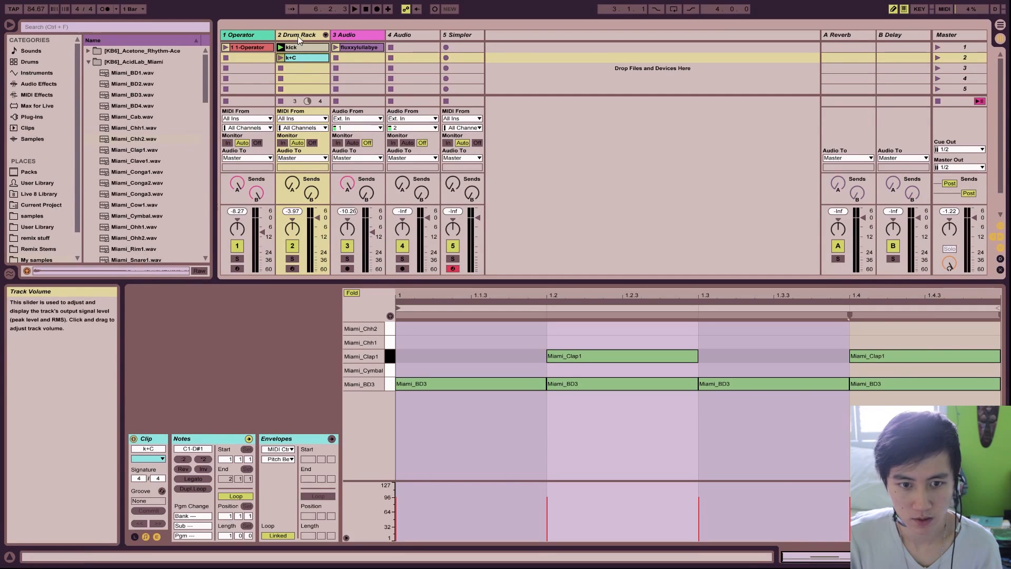
{"action": "left_click", "coordinate": [308, 250]}
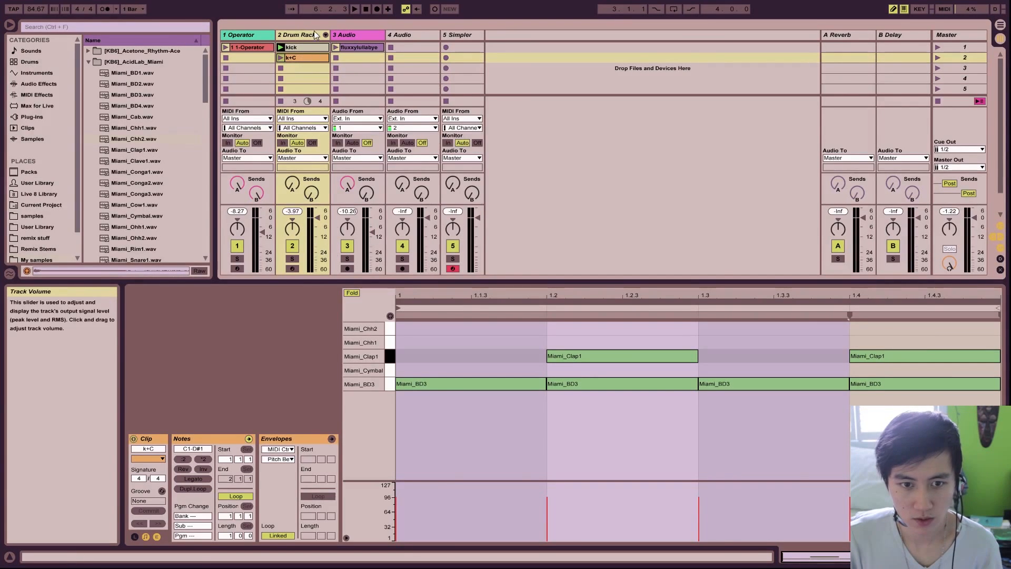
{"action": "right_click", "coordinate": [305, 36]}
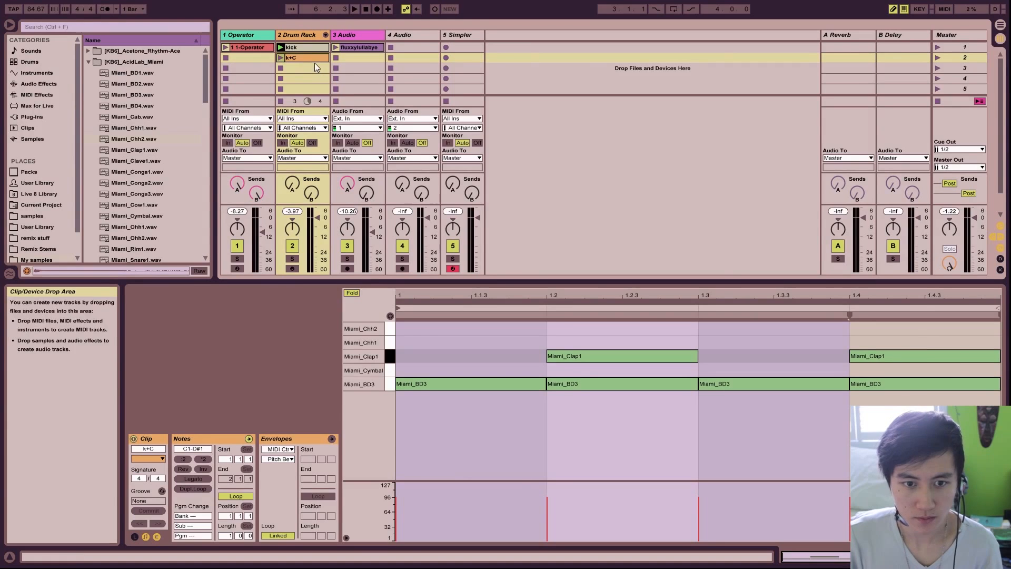
Step: Play the k+C clip, switch playback to the kick clip, and show the Drum Rack's devices
{"action": "left_click", "coordinate": [282, 58]}
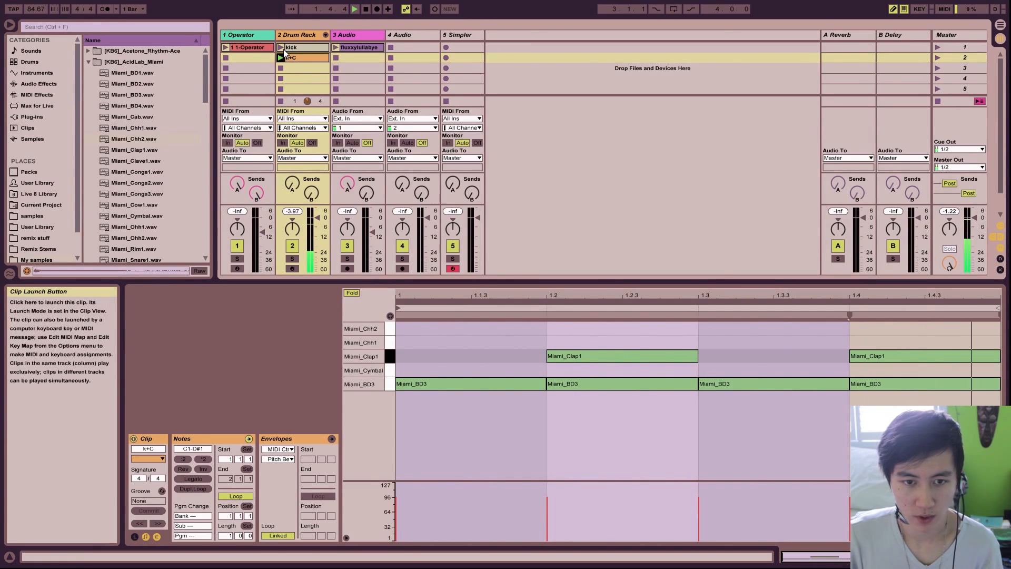
{"action": "left_click", "coordinate": [282, 48]}
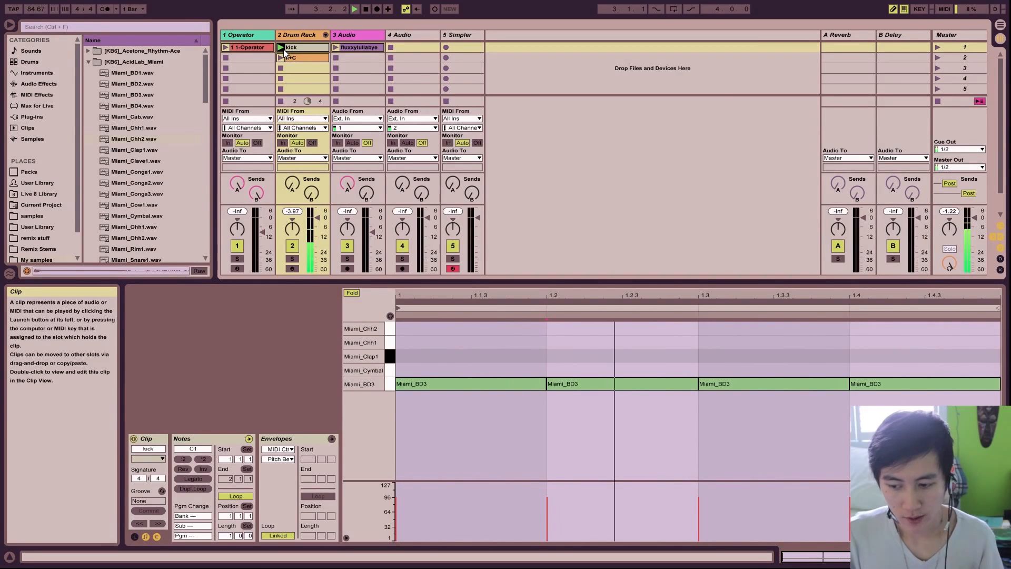
{"action": "key", "text": "shift+Tab"}
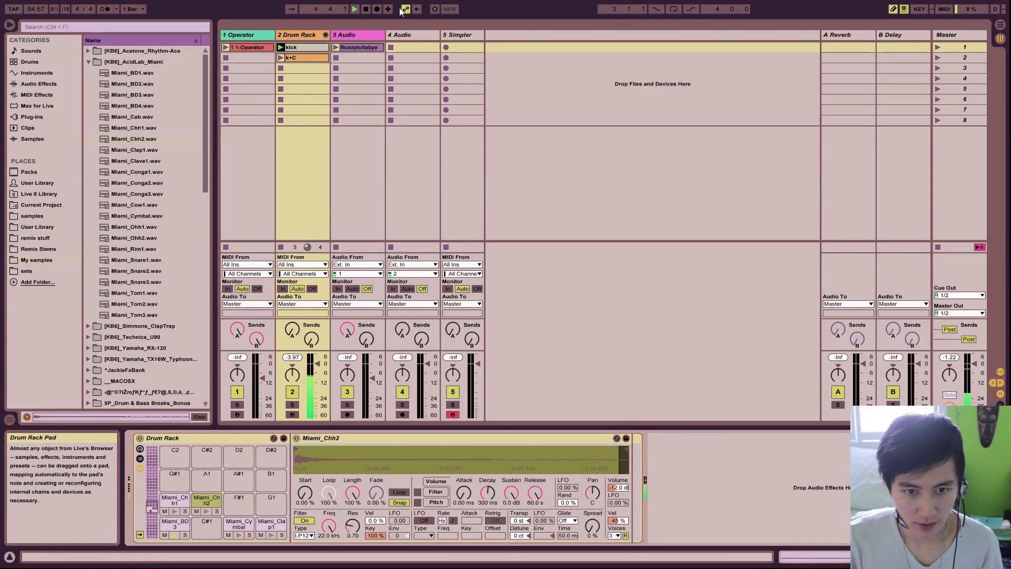
Step: Add closed hats to the k+C clip: Miami_Chh1 at 1.1.3 and 1.3.3, Miami_Chh2 at 1.2.3 and 1.4.3, and stop playback
{"action": "double_click", "coordinate": [307, 58]}
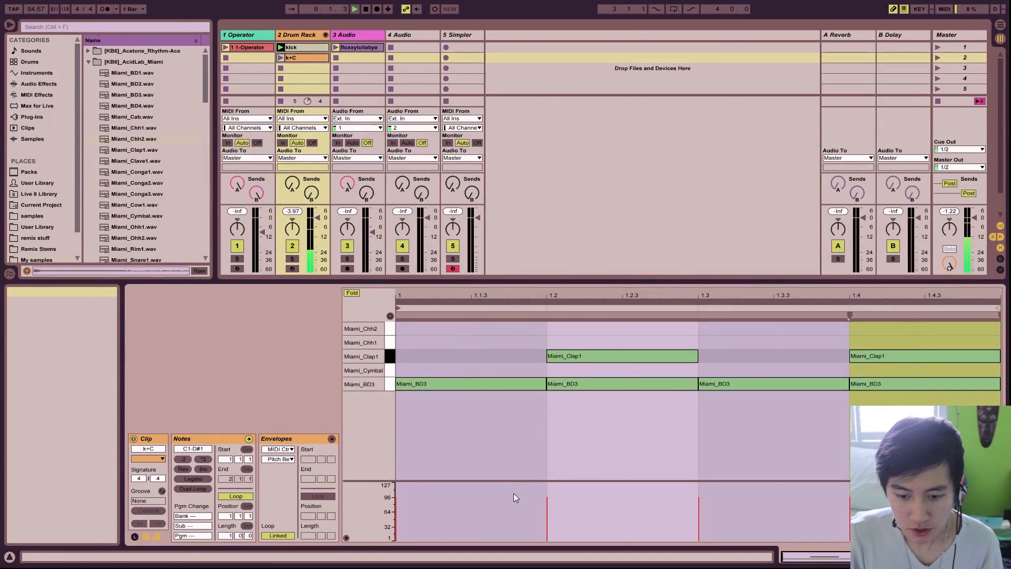
{"action": "key", "text": "ctrl+1"}
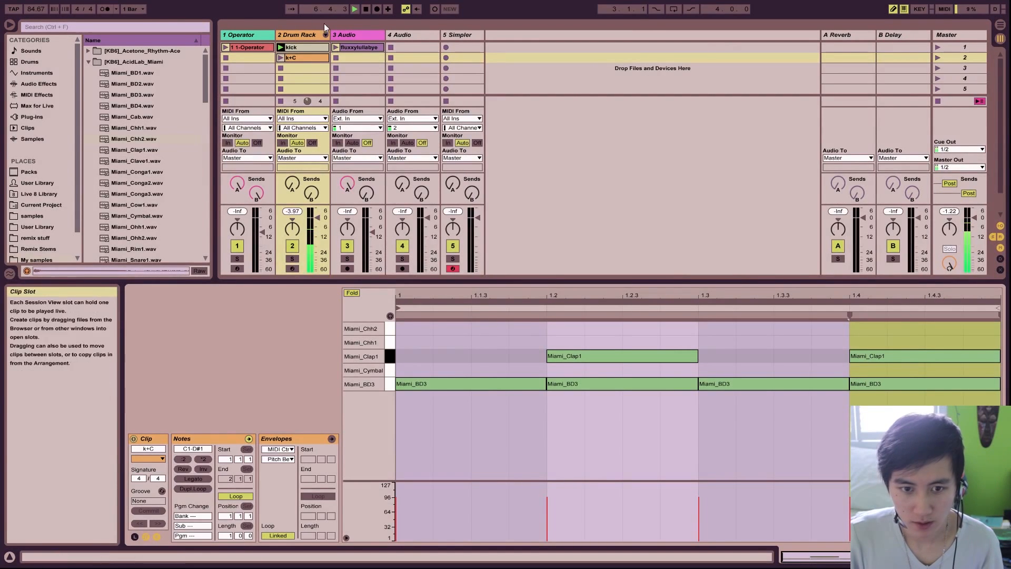
{"action": "left_click", "coordinate": [281, 57]}
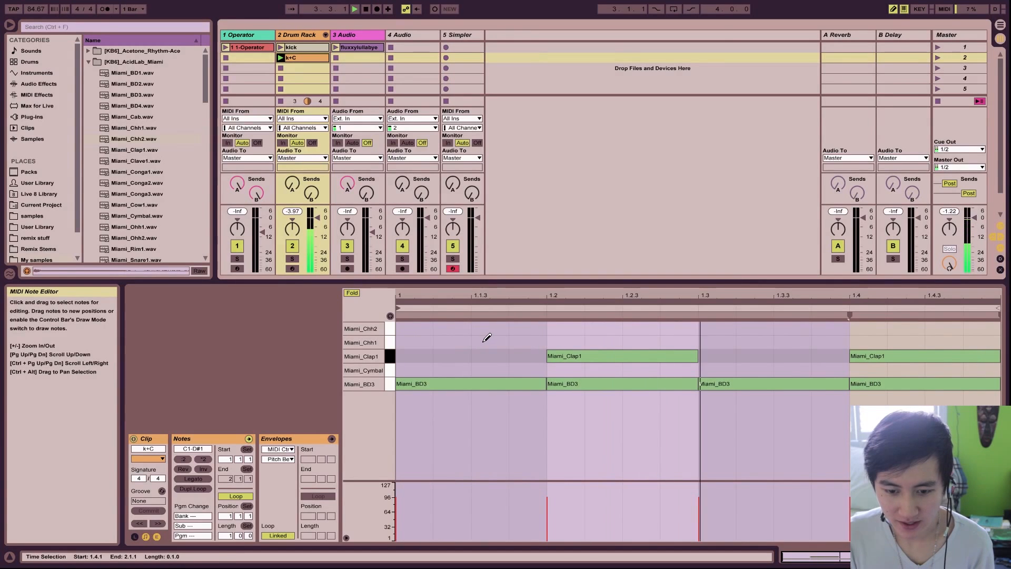
{"action": "left_click", "coordinate": [488, 343]}
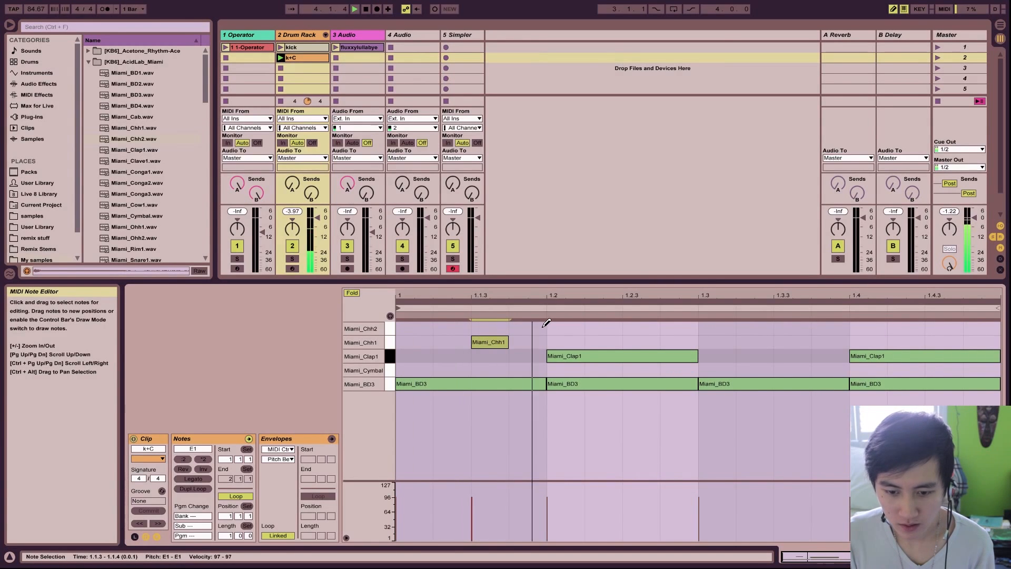
{"action": "left_click", "coordinate": [639, 328]}
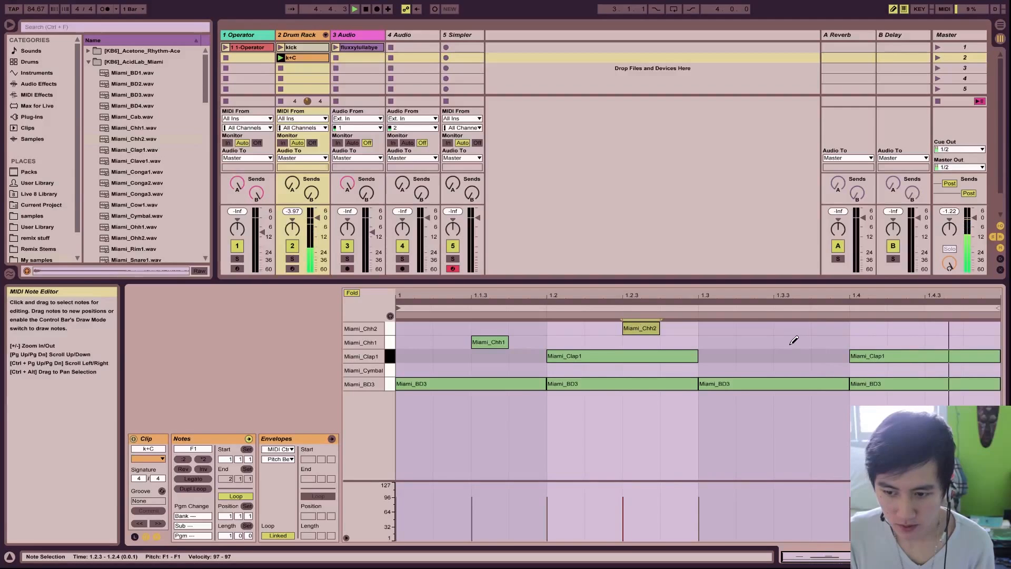
{"action": "left_click", "coordinate": [792, 343]}
{"action": "left_click", "coordinate": [946, 328]}
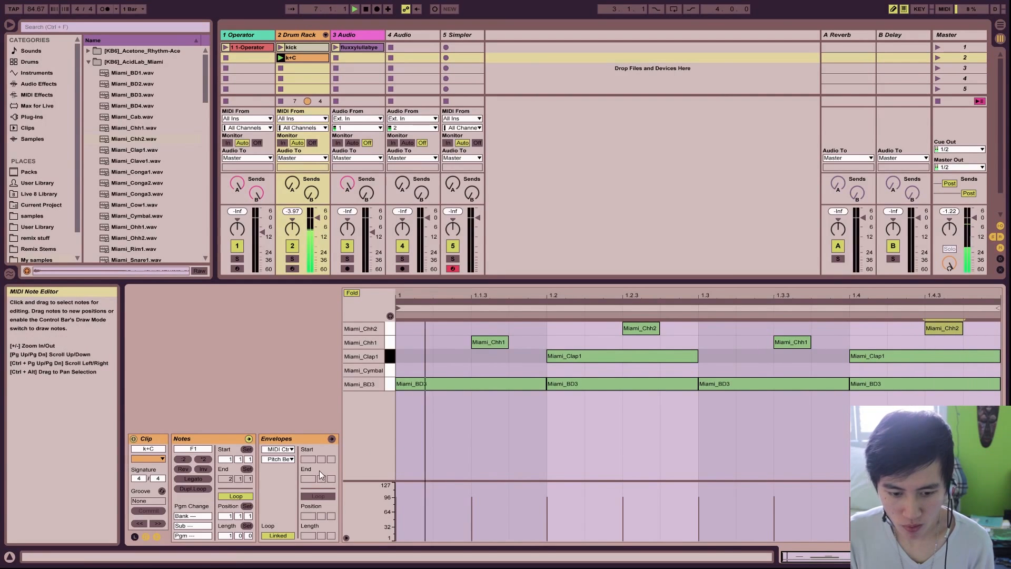
{"action": "key", "text": "space"}
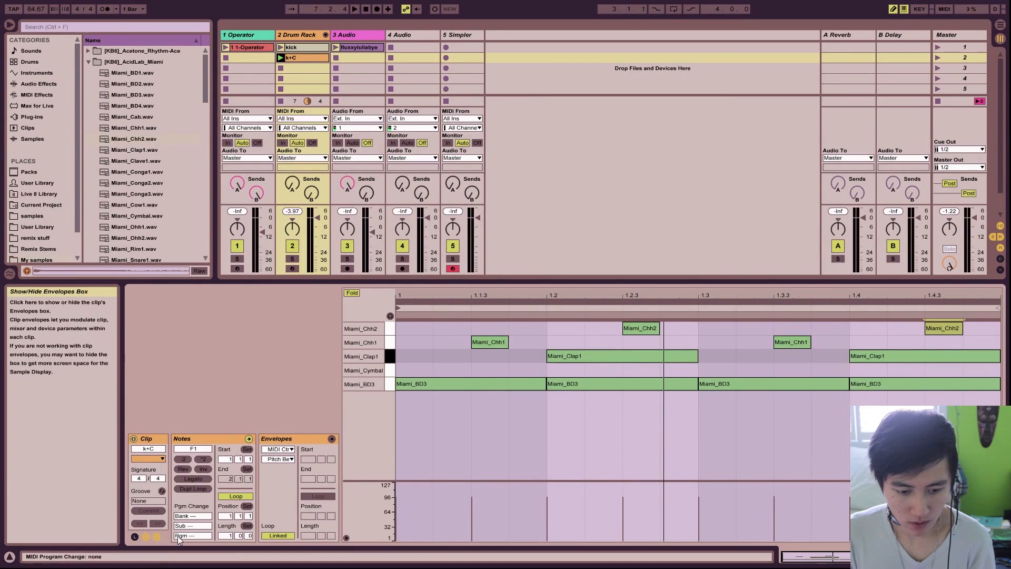
{"action": "left_click", "coordinate": [226, 536]}
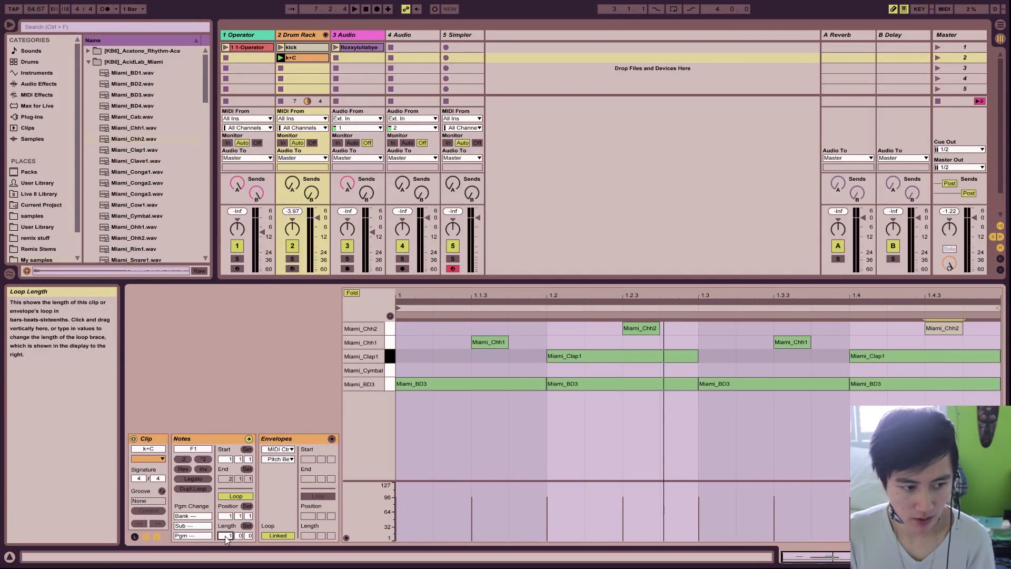
{"action": "type", "text": "2"}
{"action": "key", "text": "Return"}
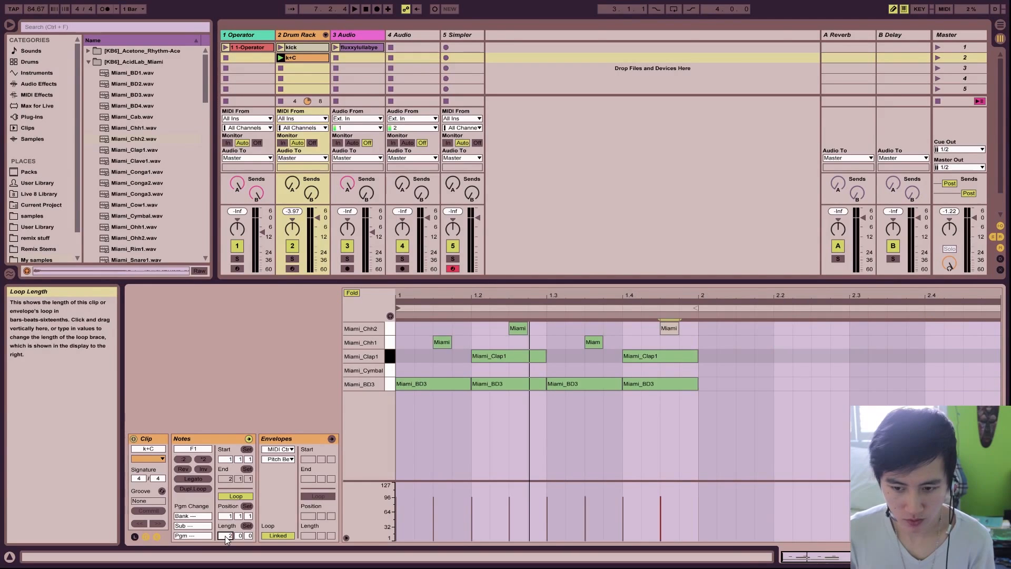
{"action": "type", "text": "4"}
{"action": "key", "text": "Return"}
{"action": "type", "text": "81"}
{"action": "key", "text": "Return"}
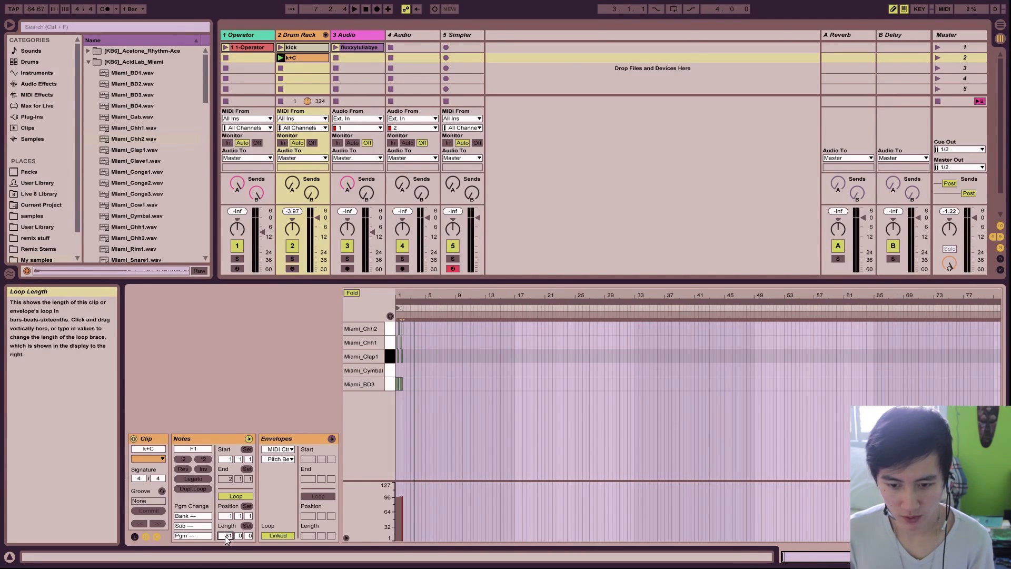
{"action": "type", "text": "2"}
{"action": "key", "text": "Return"}
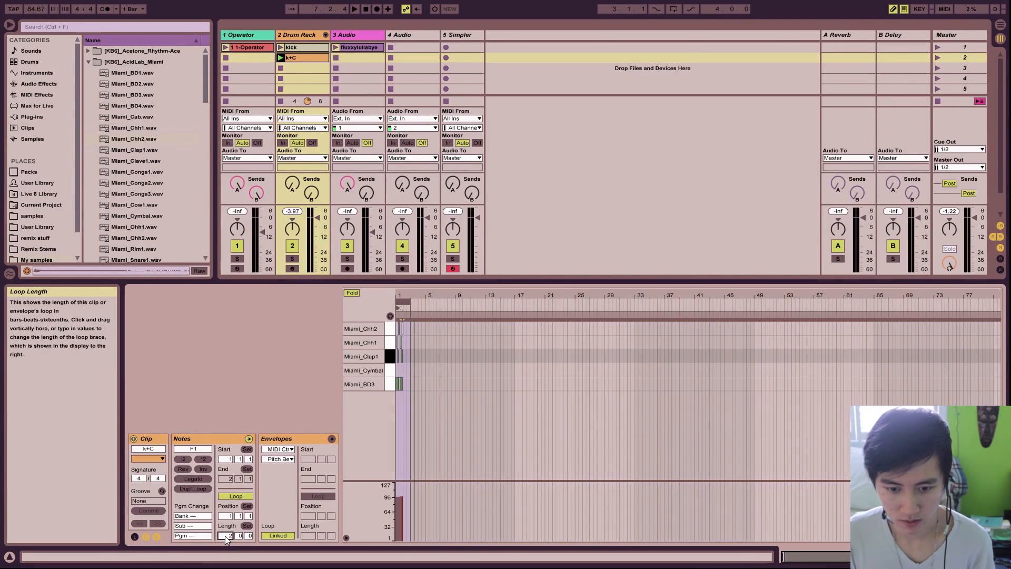
{"action": "left_click_drag", "start_coordinate": [408, 295], "coordinate": [715, 369]}
{"action": "left_click", "coordinate": [229, 535]}
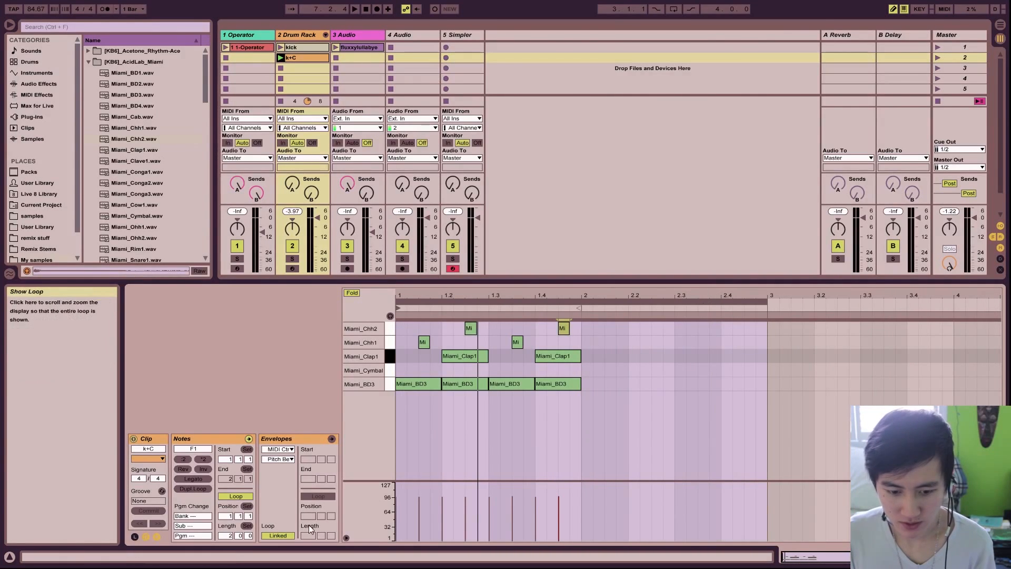
{"action": "type", "text": "1"}
{"action": "key", "text": "Return"}
{"action": "left_click_drag", "start_coordinate": [531, 296], "coordinate": [815, 348]}
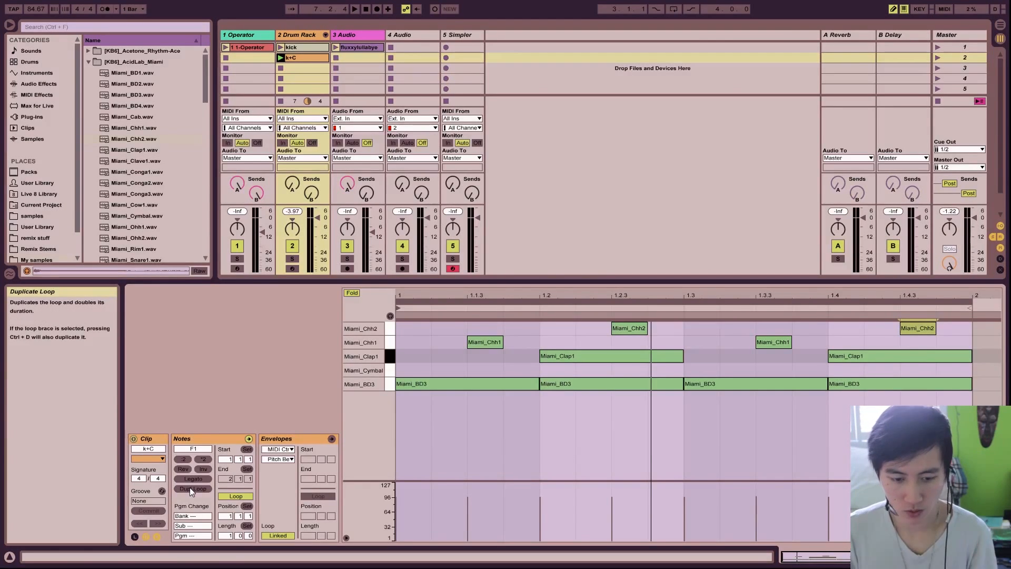
Step: Duplicate the k+C clip's loop twice to extend the drum pattern to four bars
{"action": "key", "text": "b"}
{"action": "left_click", "coordinate": [422, 372]}
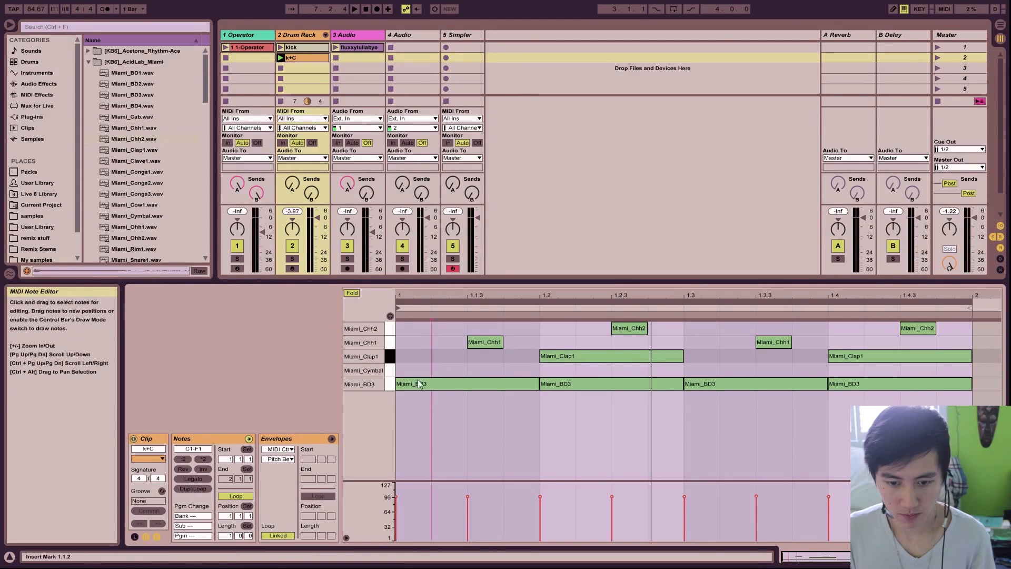
{"action": "left_click", "coordinate": [408, 350]}
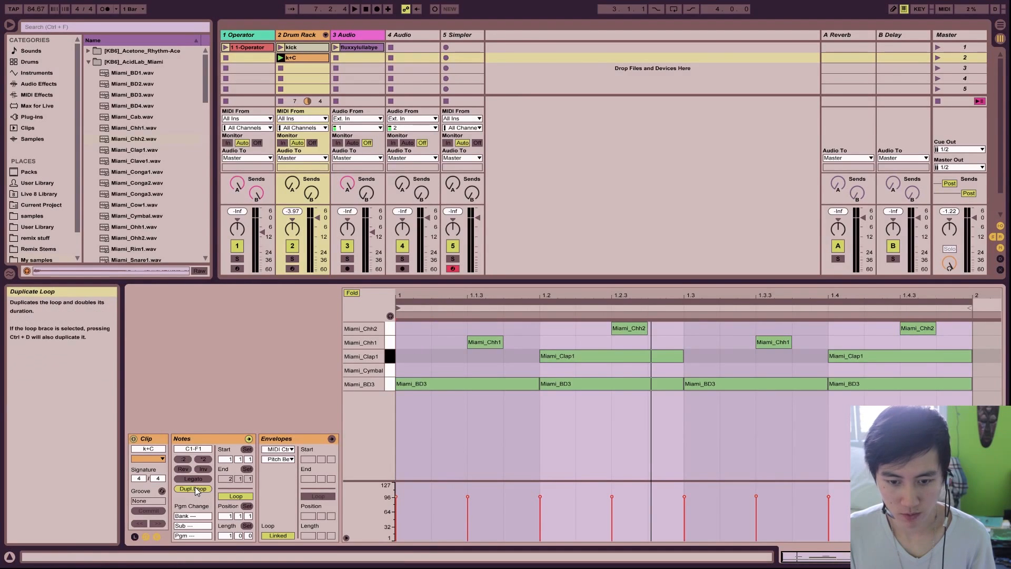
{"action": "left_click", "coordinate": [195, 486]}
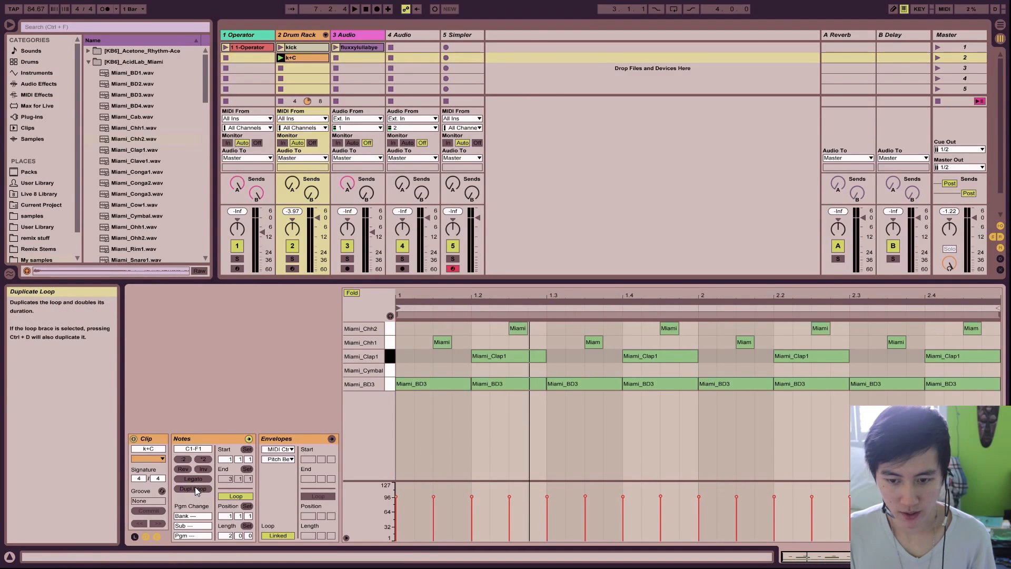
{"action": "left_click", "coordinate": [621, 298]}
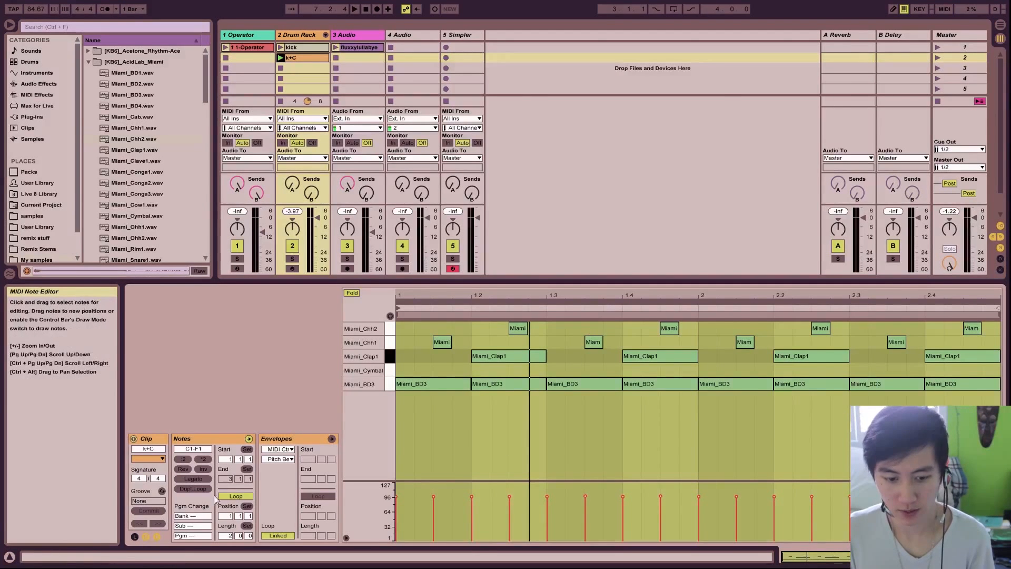
{"action": "left_click", "coordinate": [193, 489]}
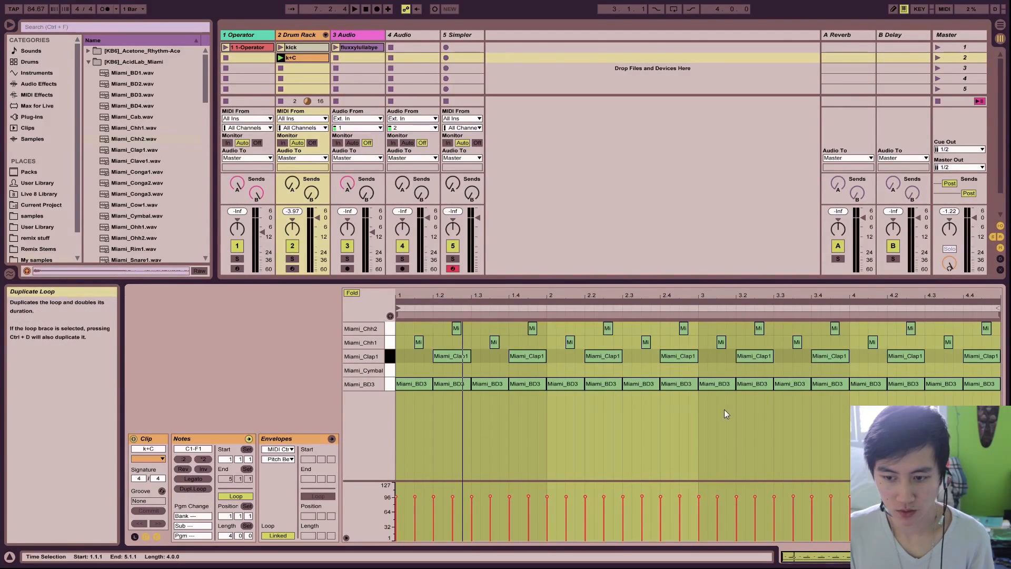
{"action": "left_click", "coordinate": [983, 422]}
Step: Play the k+C clip and add a one-bar Miami_Cymbal note from 1.1.1 to 2.1.1
{"action": "key", "text": "space"}
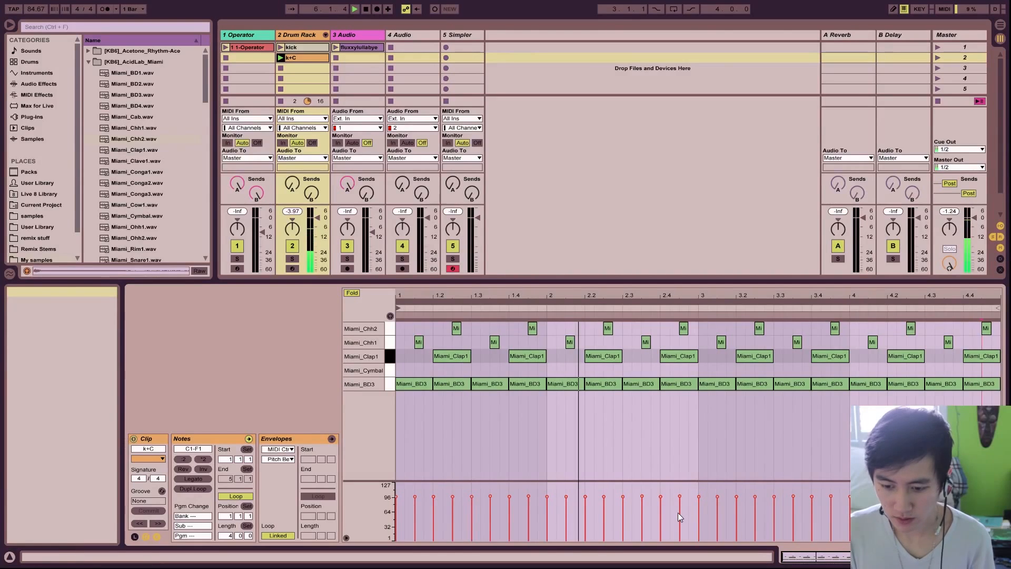
{"action": "key", "text": "b"}
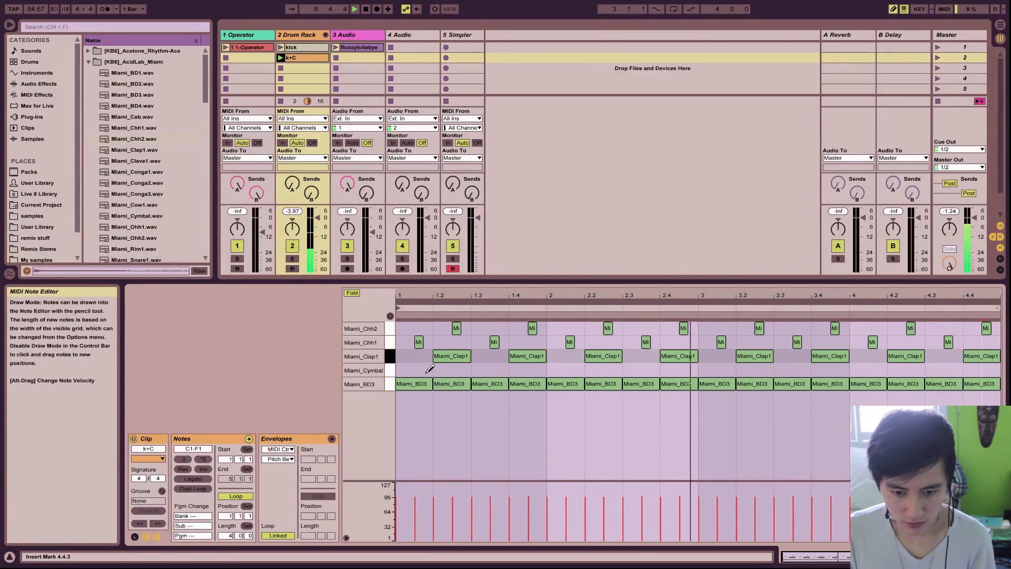
{"action": "left_click", "coordinate": [430, 370]}
{"action": "left_click", "coordinate": [431, 368]}
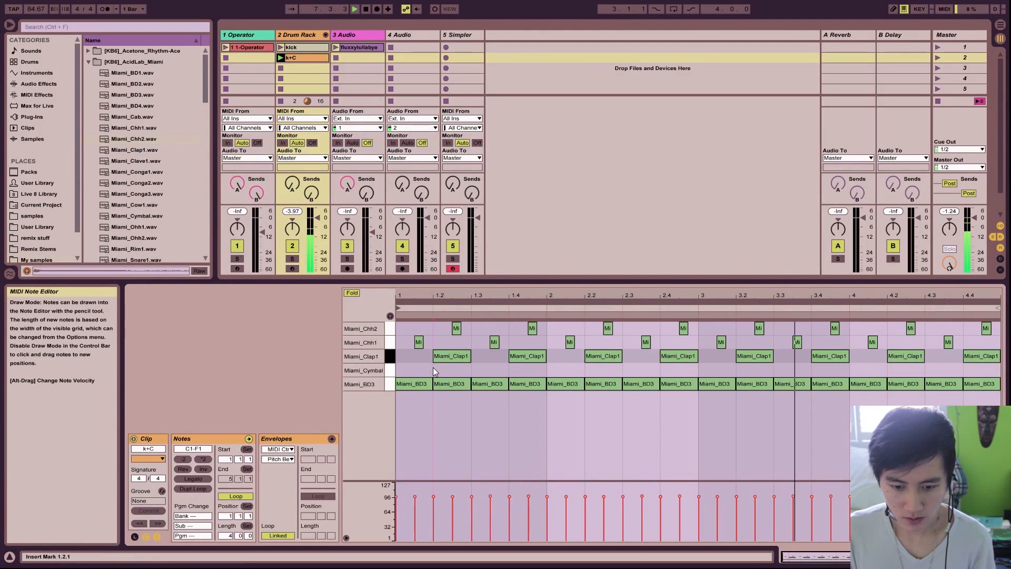
{"action": "left_click", "coordinate": [431, 369]}
{"action": "key", "text": "b"}
{"action": "left_click_drag", "start_coordinate": [433, 371], "coordinate": [535, 369]}
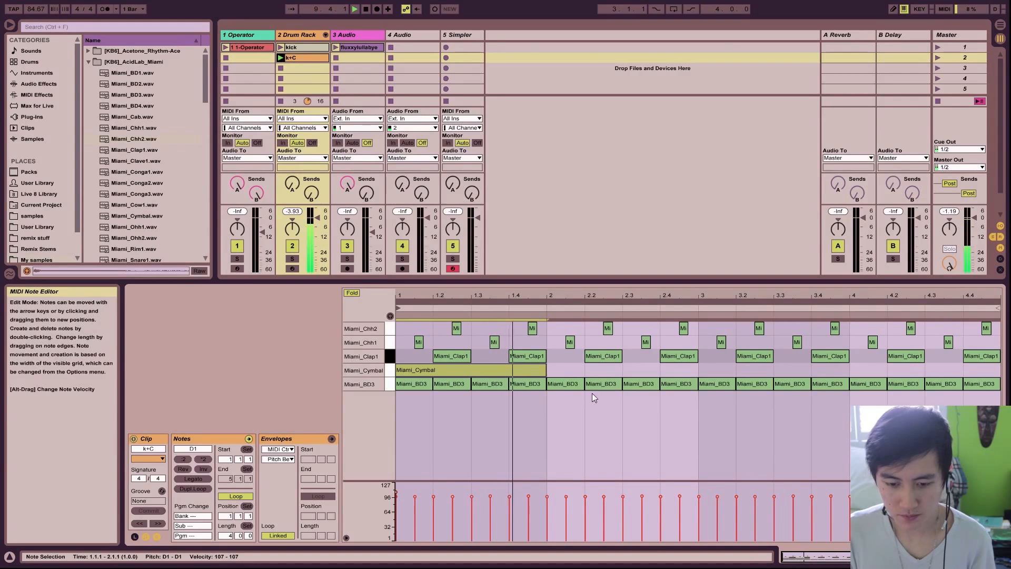
Step: Add a closed-hat fill on the k+C clip's last beat with Miami_Chh1 notes at 4.4.1, 4.4.2 and 4.4.4
{"action": "left_click", "coordinate": [828, 382]}
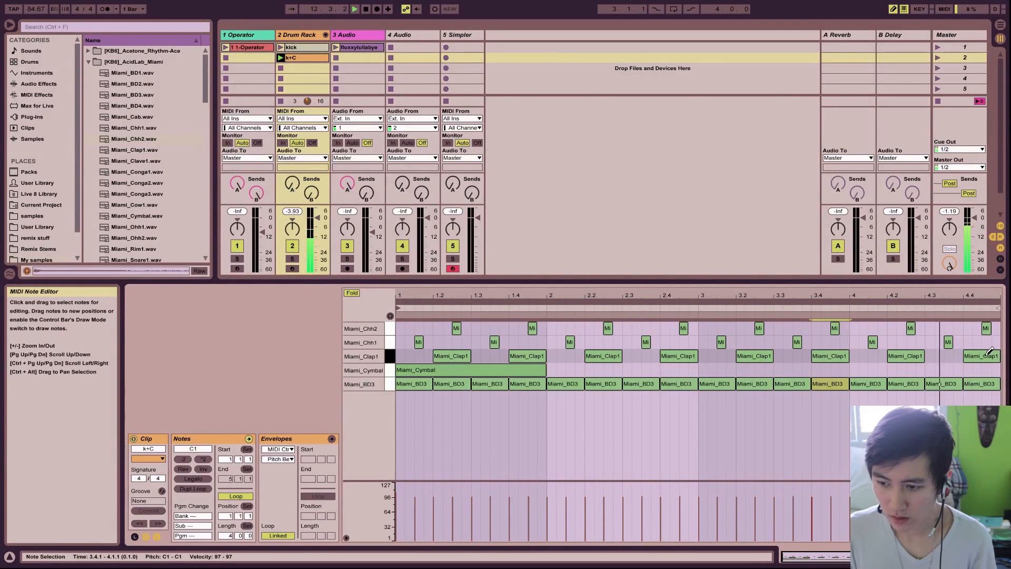
{"action": "left_click", "coordinate": [968, 343]}
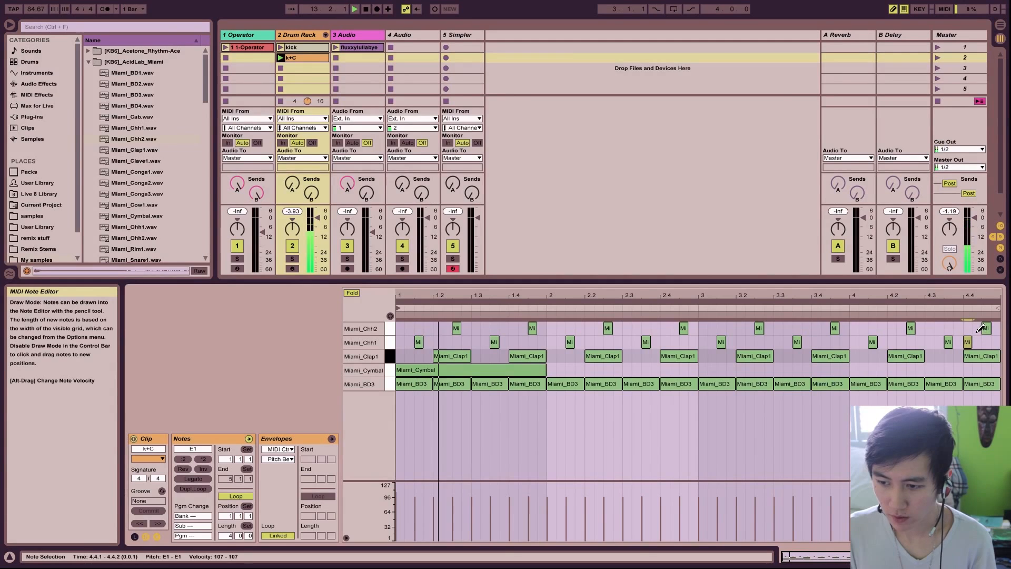
{"action": "left_click", "coordinate": [977, 329]}
{"action": "left_click", "coordinate": [988, 330]}
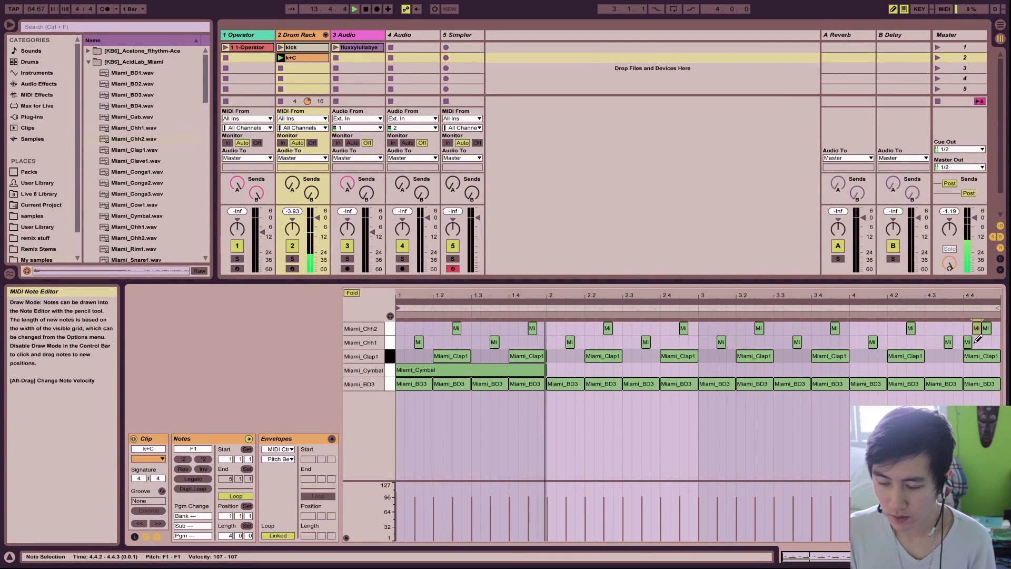
{"action": "left_click", "coordinate": [977, 342]}
{"action": "left_click", "coordinate": [978, 329]}
{"action": "left_click", "coordinate": [979, 330]}
{"action": "left_click", "coordinate": [995, 343]}
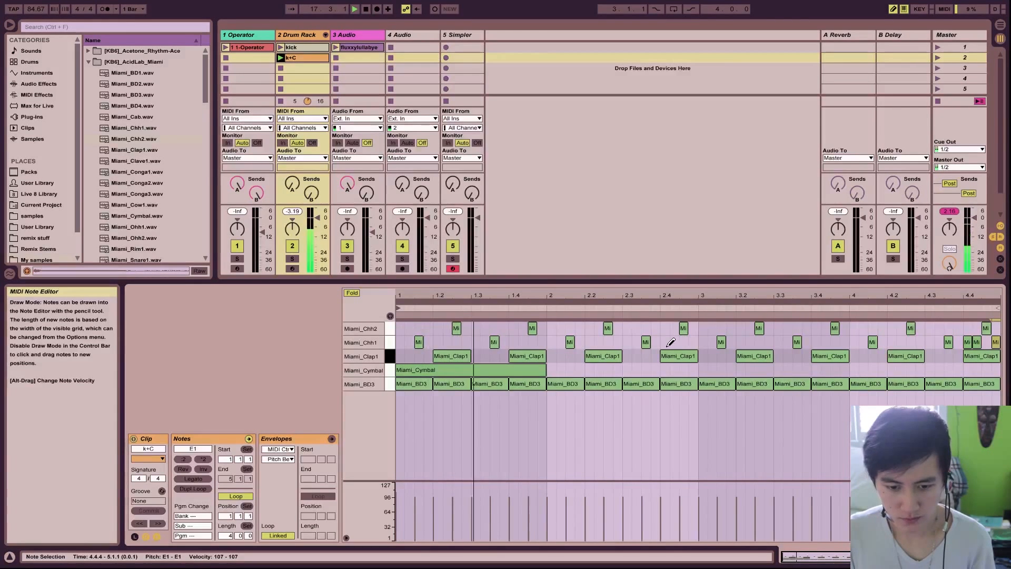
Step: Move the 1-Operator clip and the fluxxylullabye audio clip down into scene 2 alongside k+C
{"action": "key", "text": "shift+Tab"}
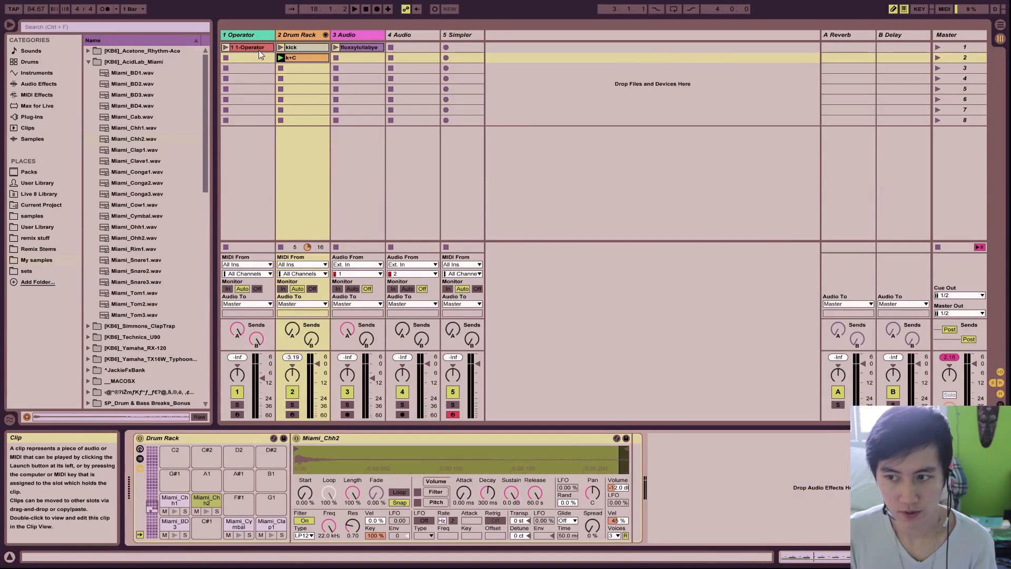
{"action": "left_click_drag", "start_coordinate": [258, 50], "coordinate": [261, 59]}
{"action": "left_click_drag", "start_coordinate": [347, 45], "coordinate": [352, 58]}
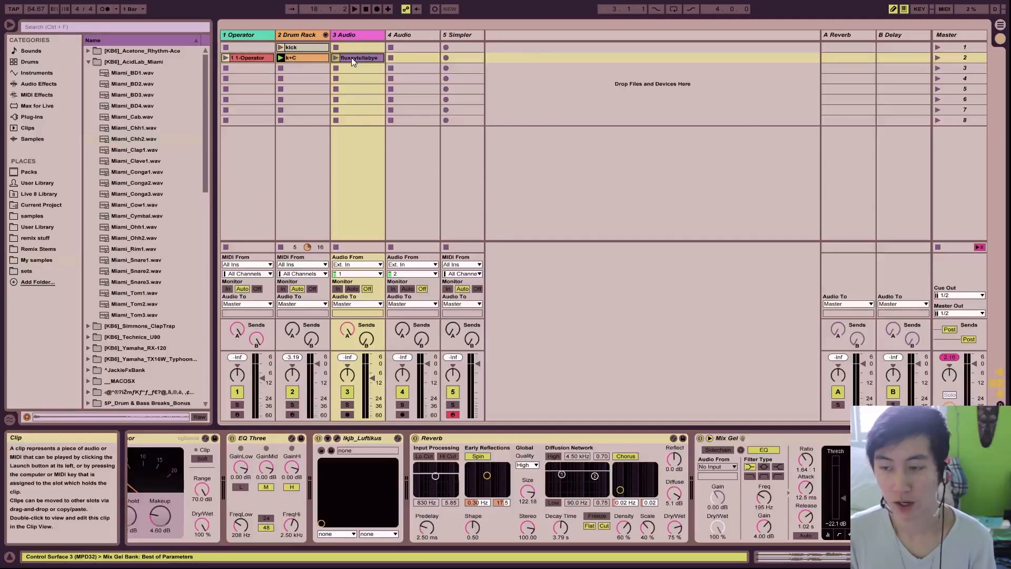
Step: Launch scene 1 followed by scene 2, and lower the Master track volume to -5.5 dB
{"action": "left_click", "coordinate": [938, 47]}
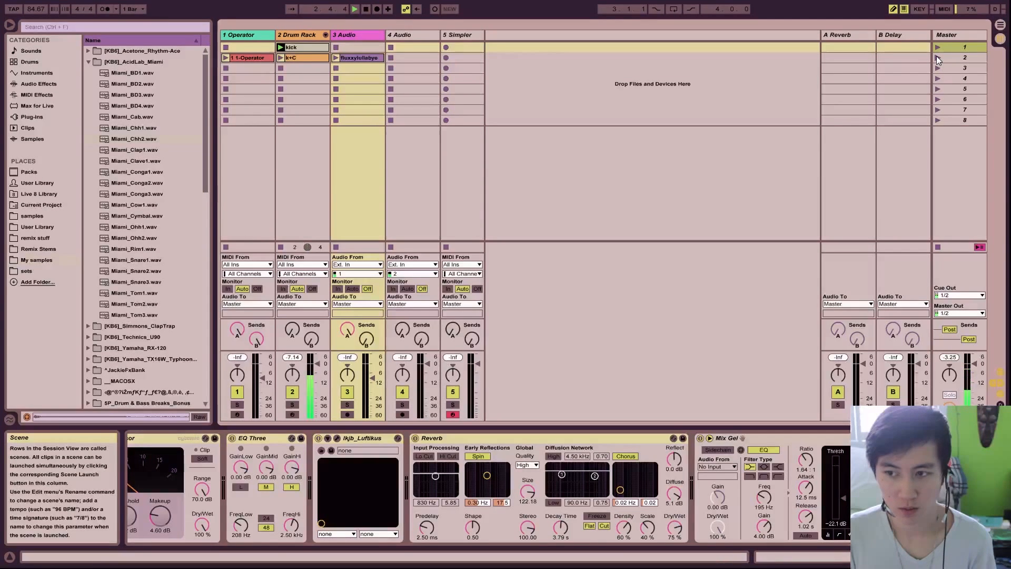
{"action": "left_click", "coordinate": [937, 55]}
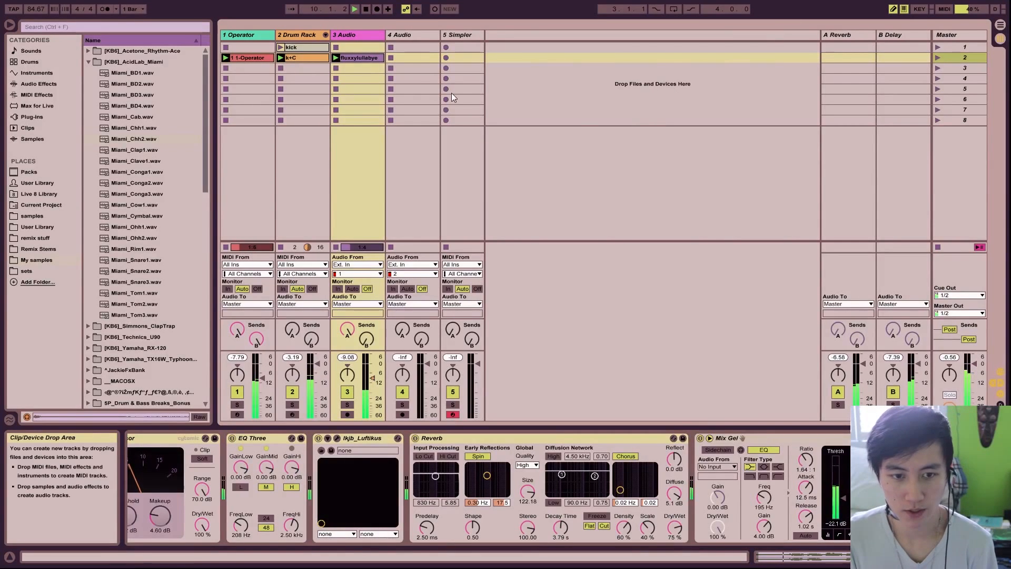
{"action": "left_click", "coordinate": [311, 58]}
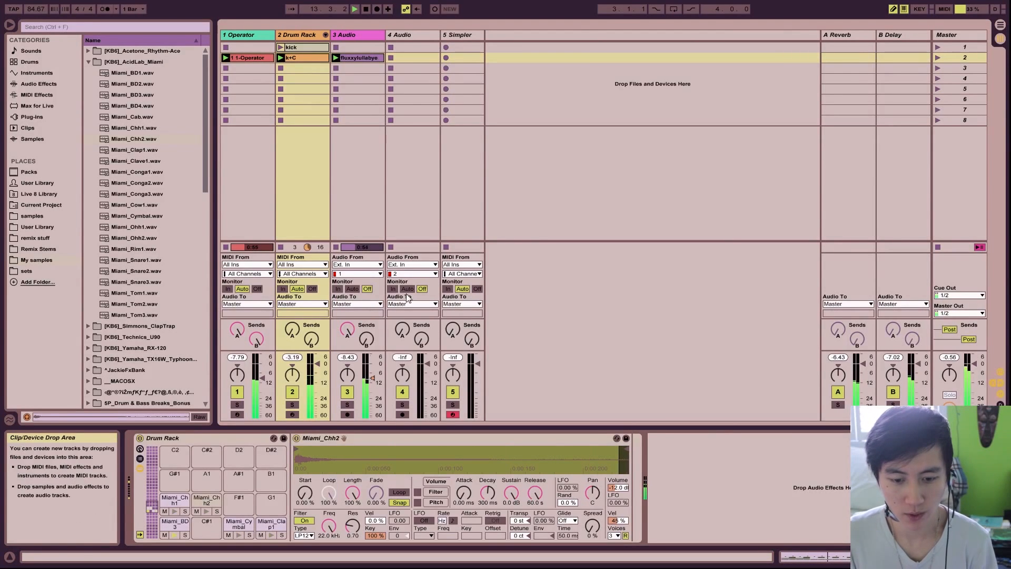
{"action": "left_click_drag", "start_coordinate": [974, 363], "coordinate": [974, 372]}
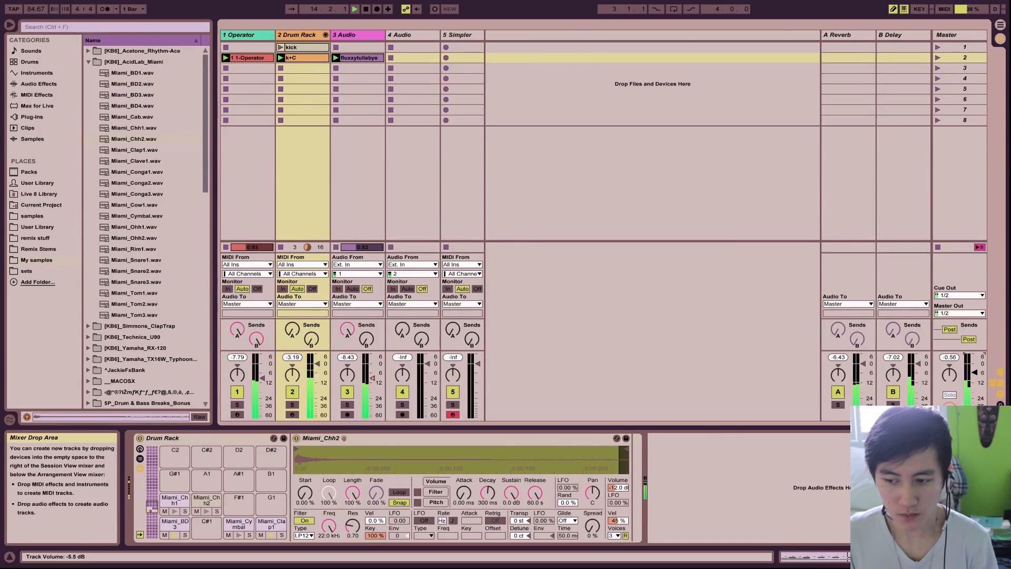